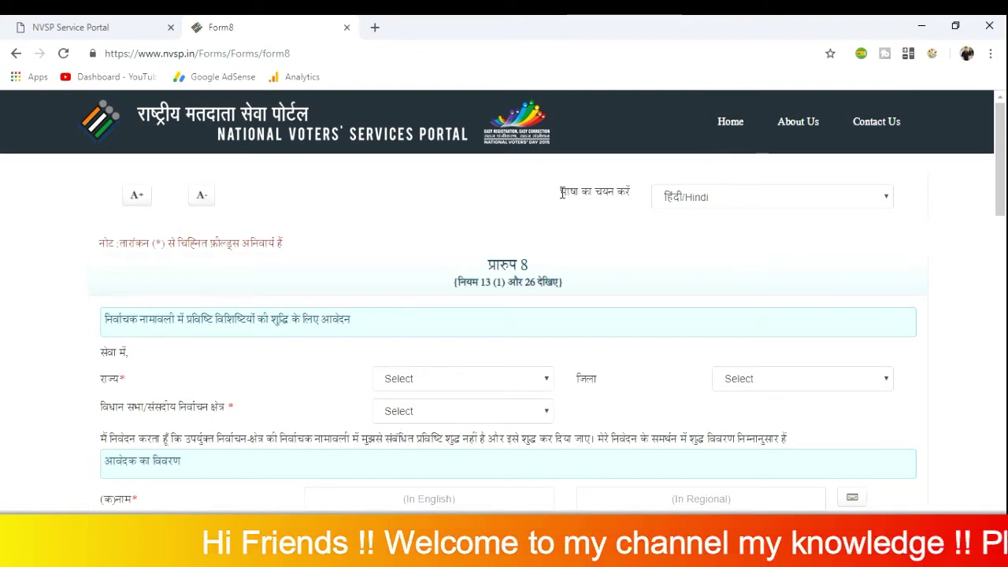
left_click_drag(562, 192, 638, 198)
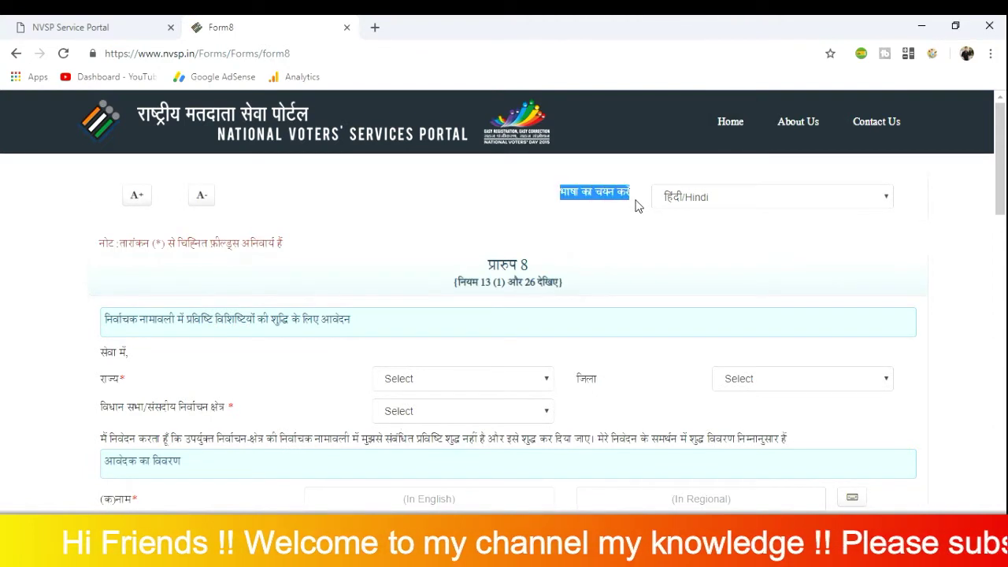
left_click(725, 202)
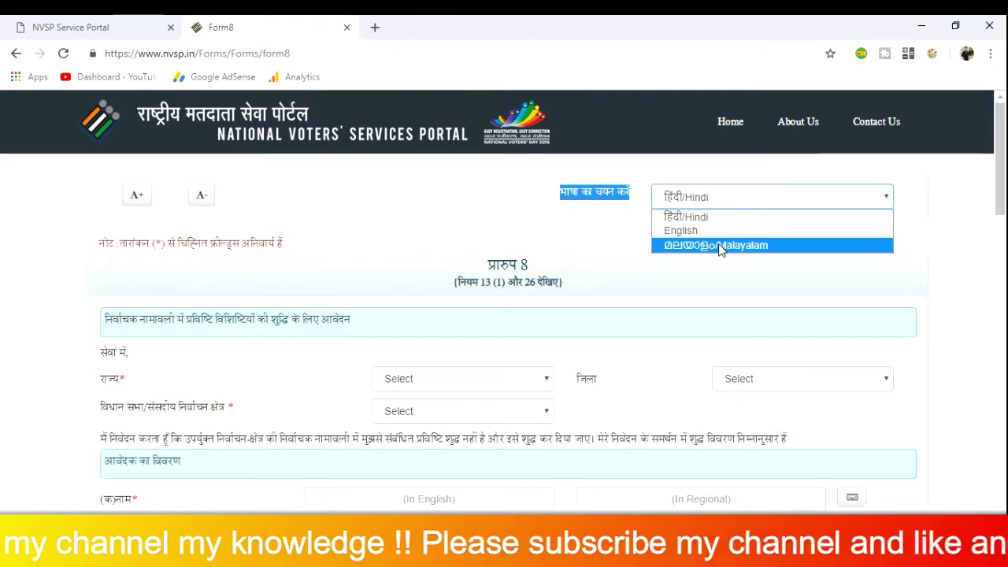
left_click(694, 231)
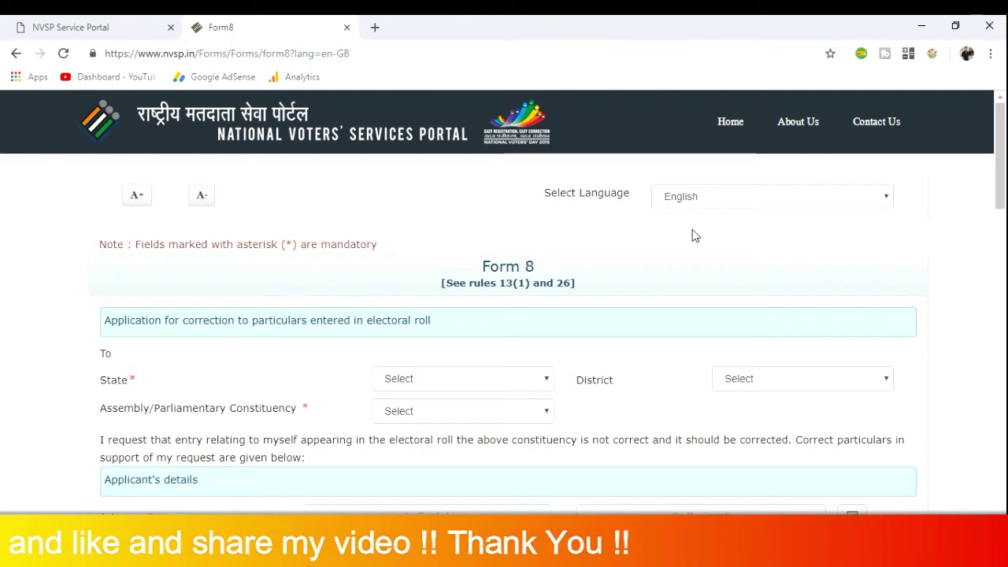
left_click(722, 202)
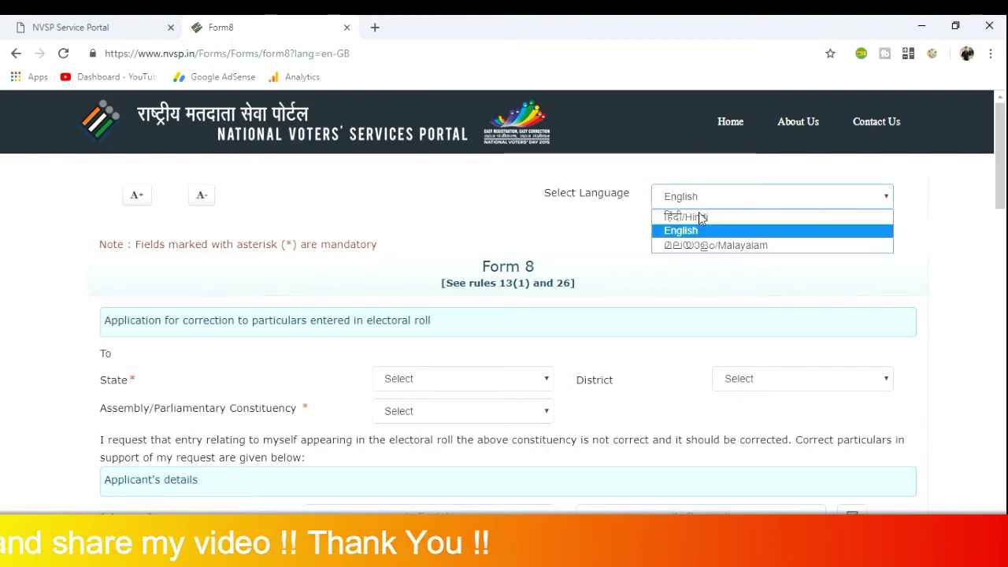
left_click(699, 219)
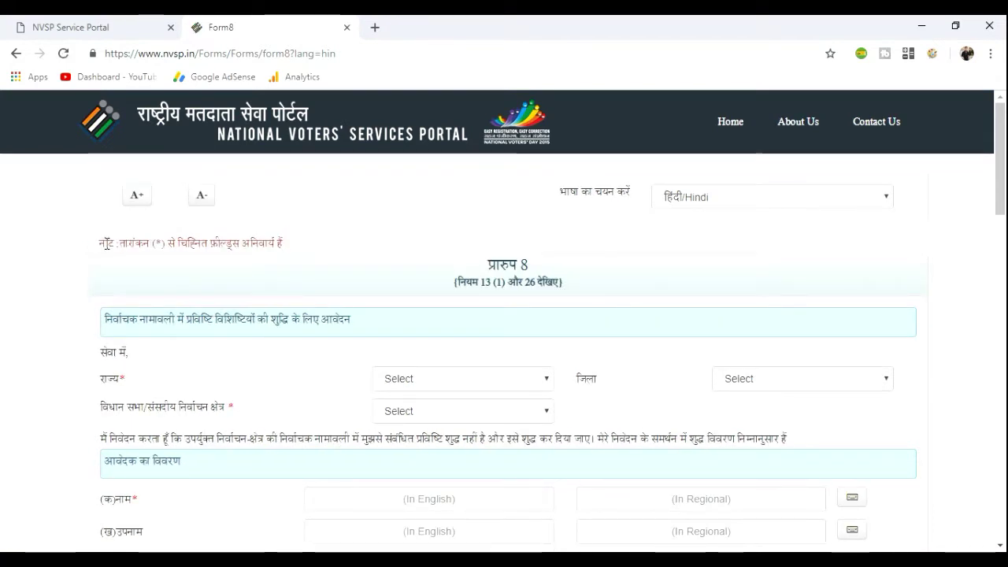
left_click_drag(99, 243, 287, 249)
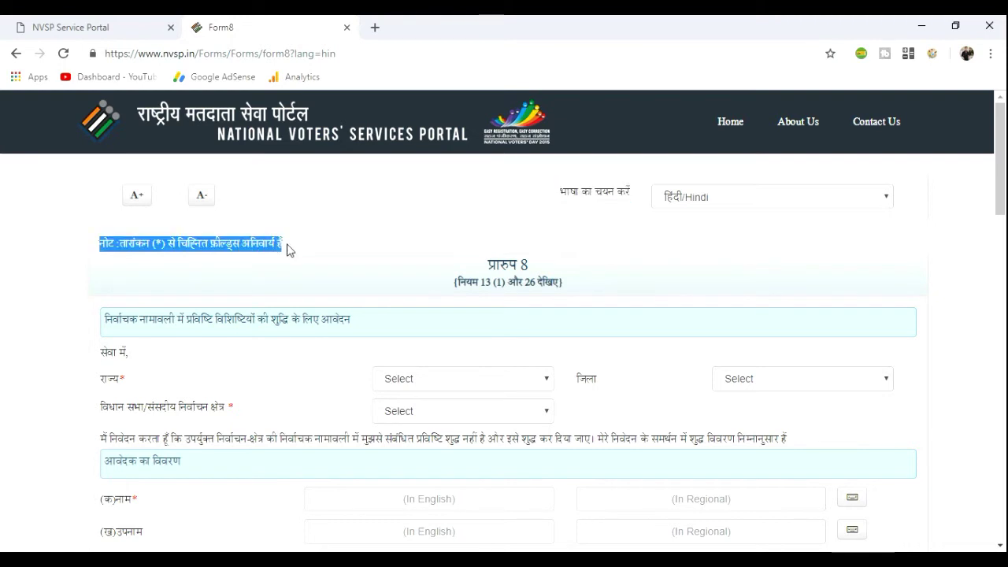
left_click(289, 249)
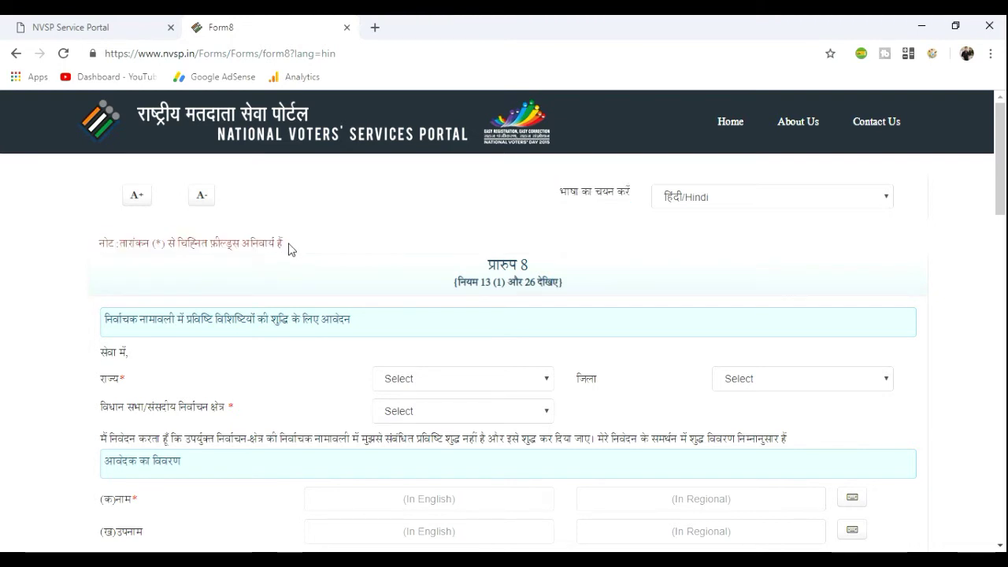
double_click(122, 380)
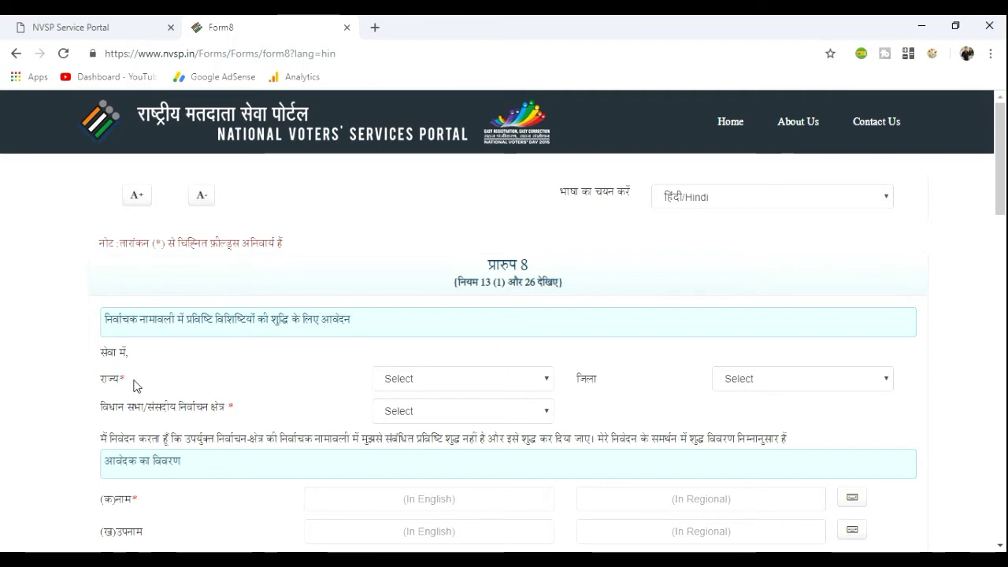
left_click(135, 385)
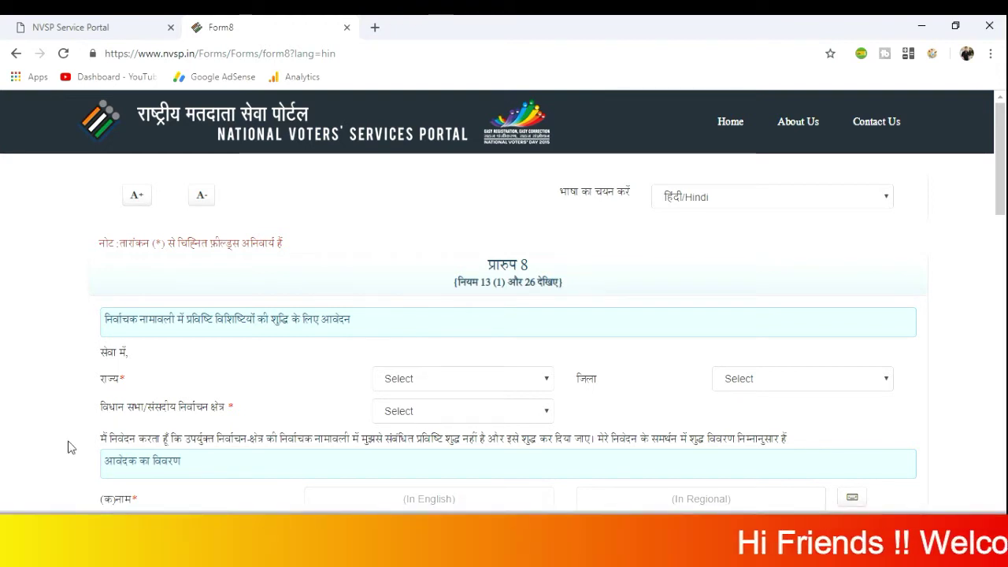
Pick Chandigarh as the state, then CHANDIGARH for district and assembly constituency
left_click(439, 383)
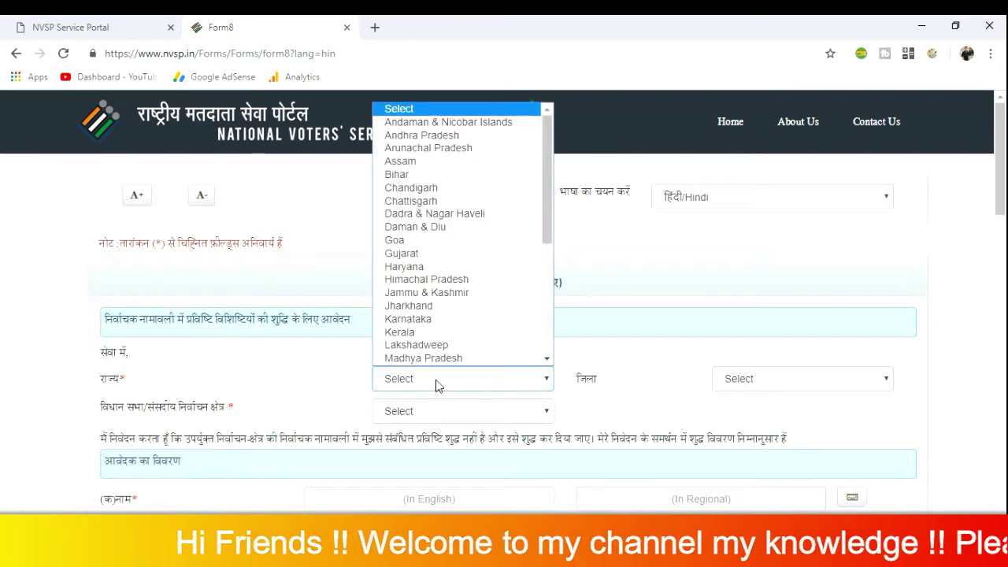
key("c")
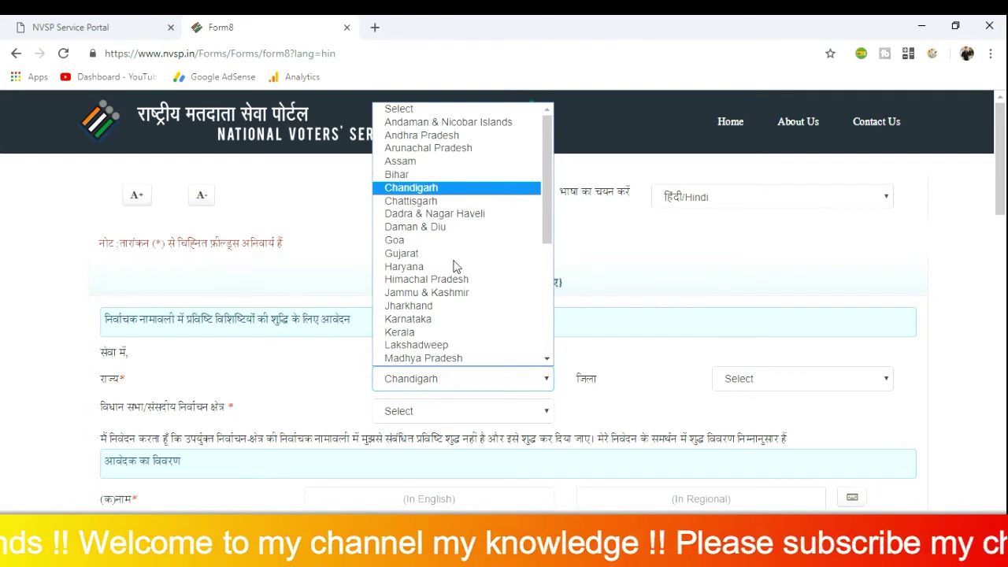
key("Return")
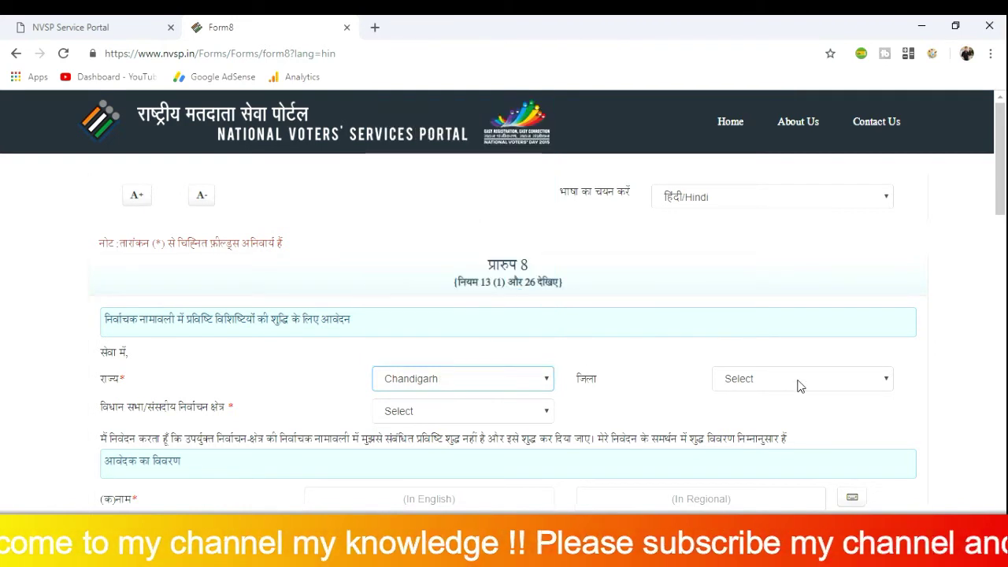
left_click(753, 384)
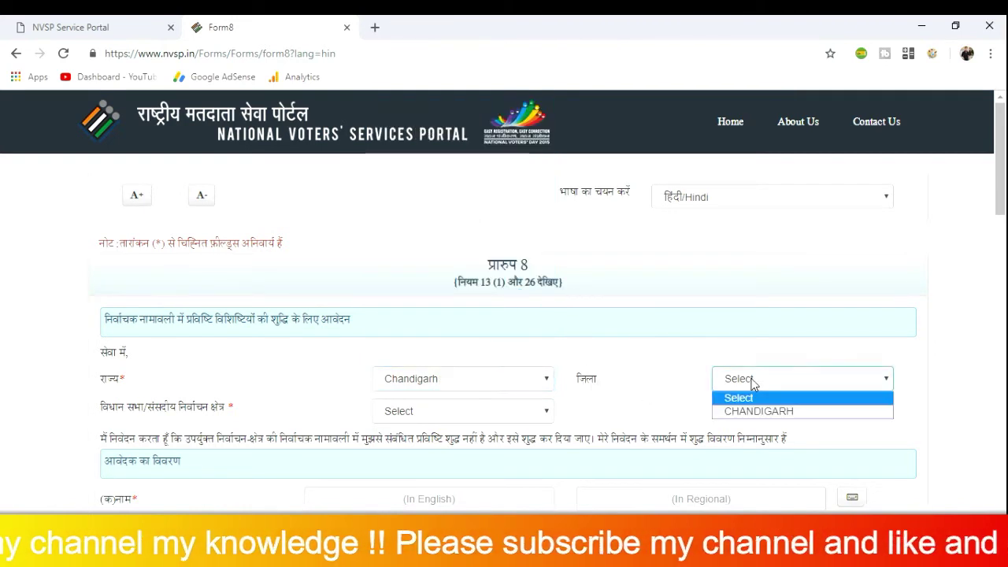
left_click(752, 412)
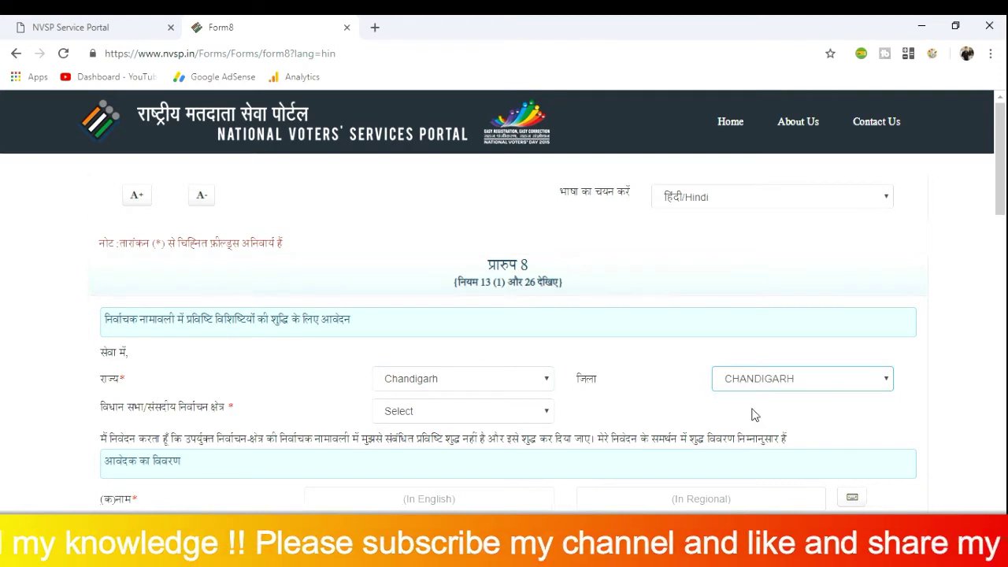
left_click(454, 414)
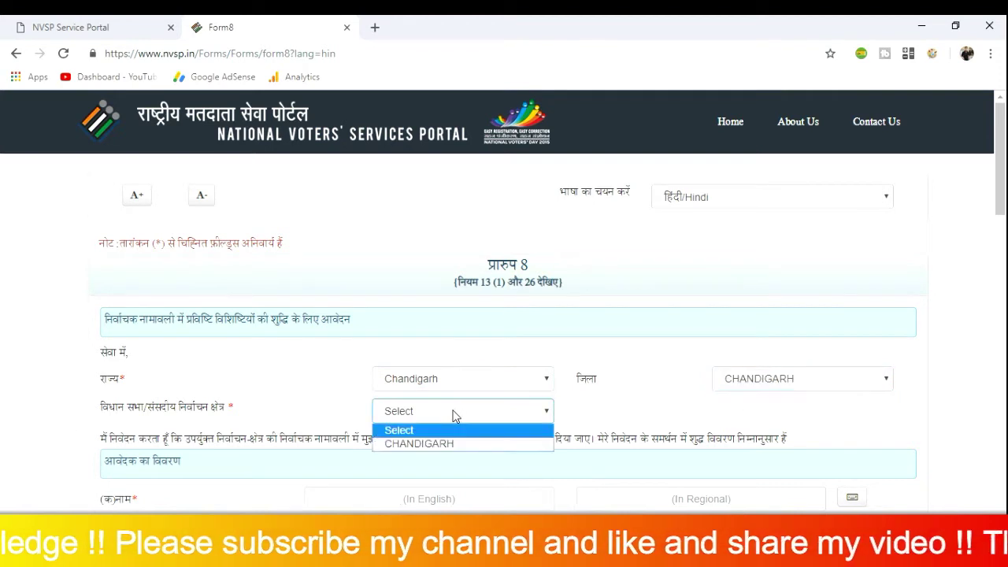
left_click(435, 446)
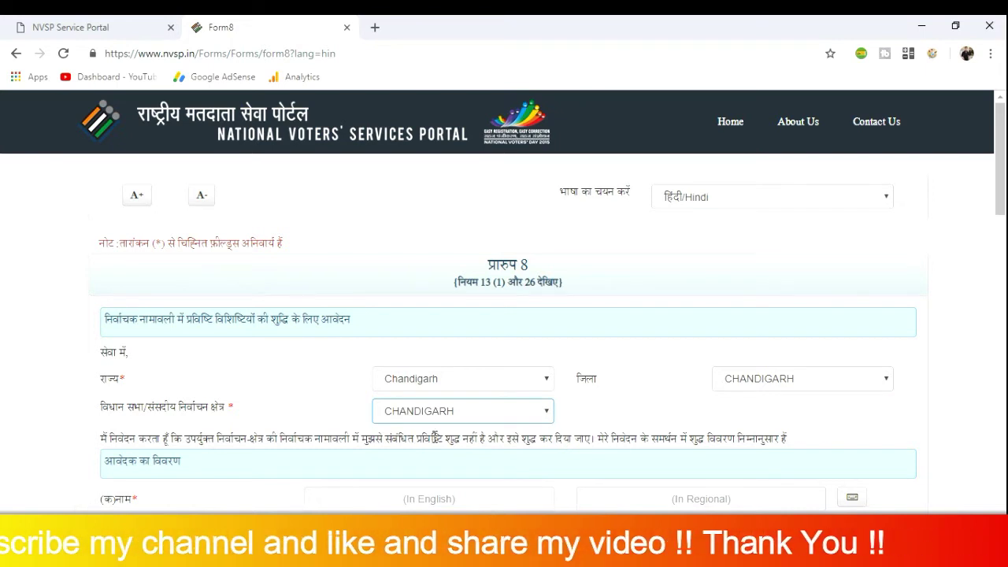
scroll(435, 438, "down", 2)
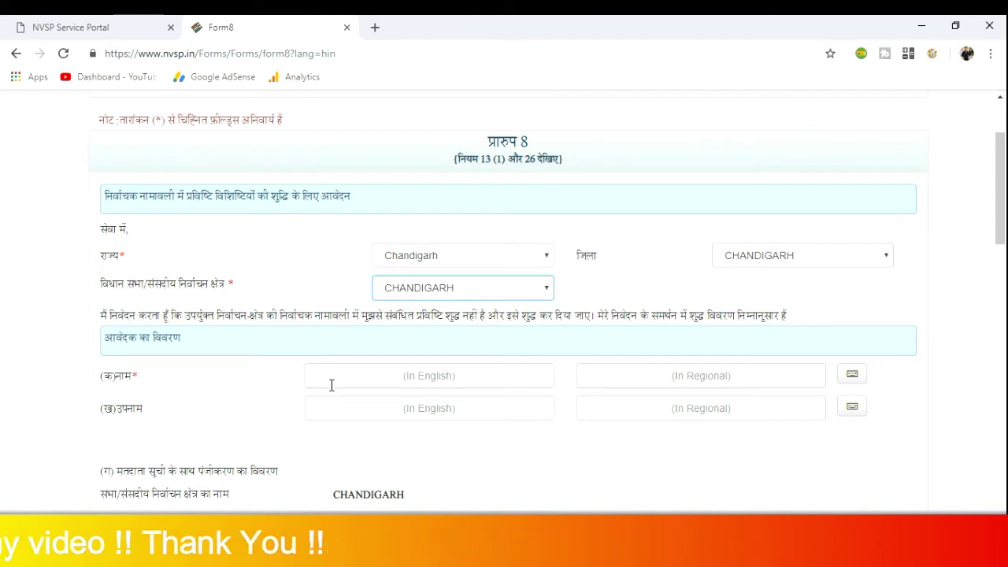
Enter the applicant's first name in English so the Hindi field fills alongside
left_click(390, 378)
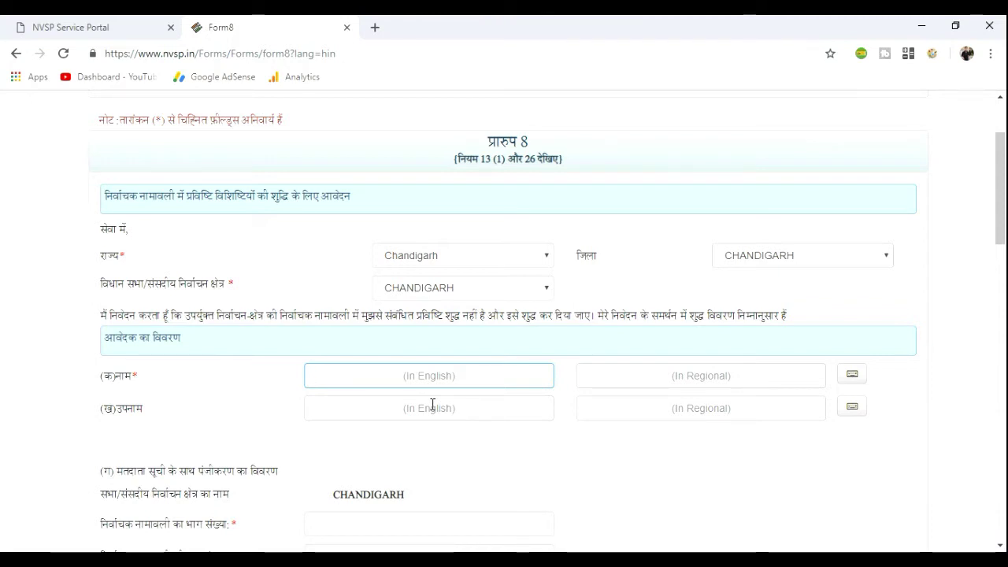
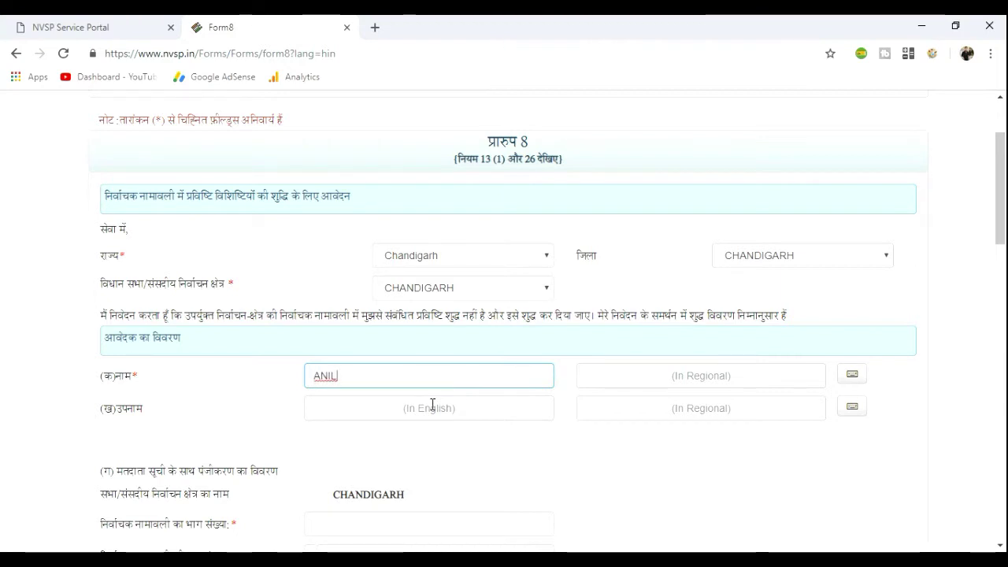
key("Tab")
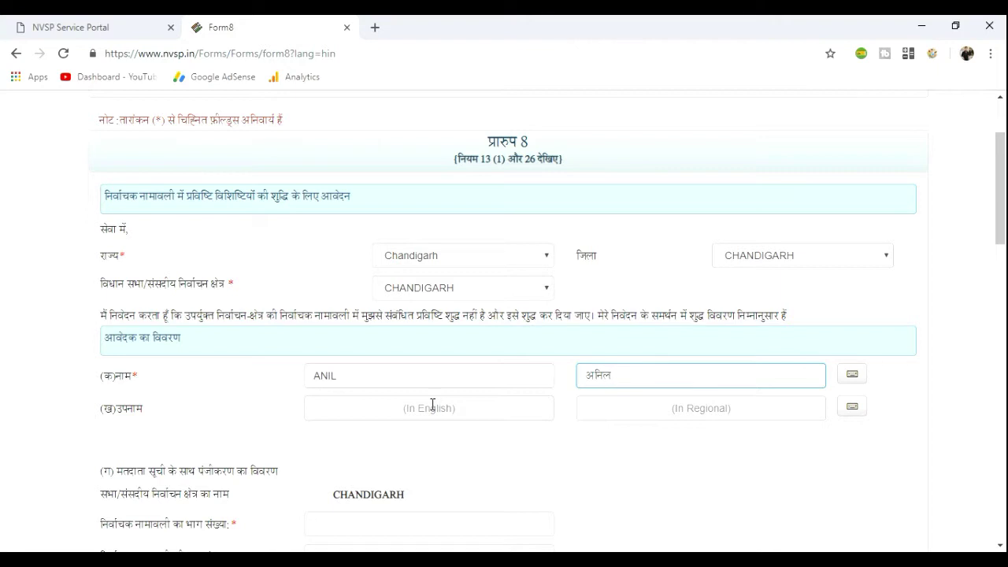
Enter the surname in English and choose its correct Hindi spelling from the suggestions
left_click(432, 404)
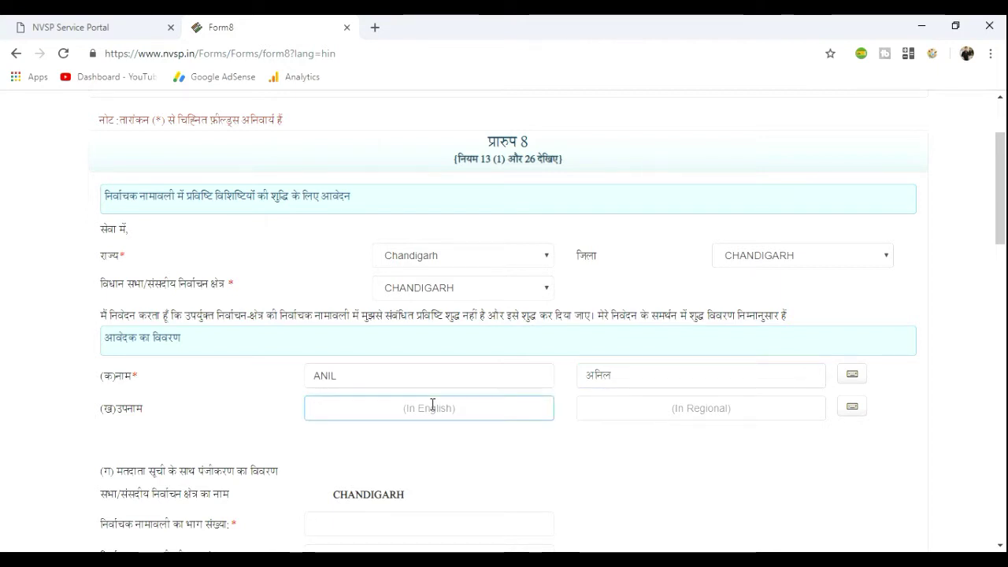
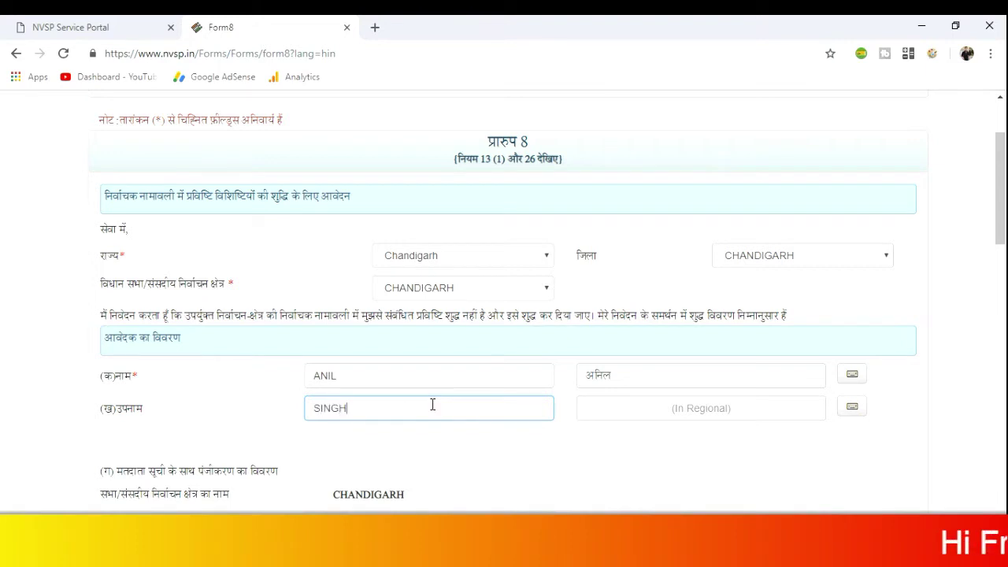
key("Tab")
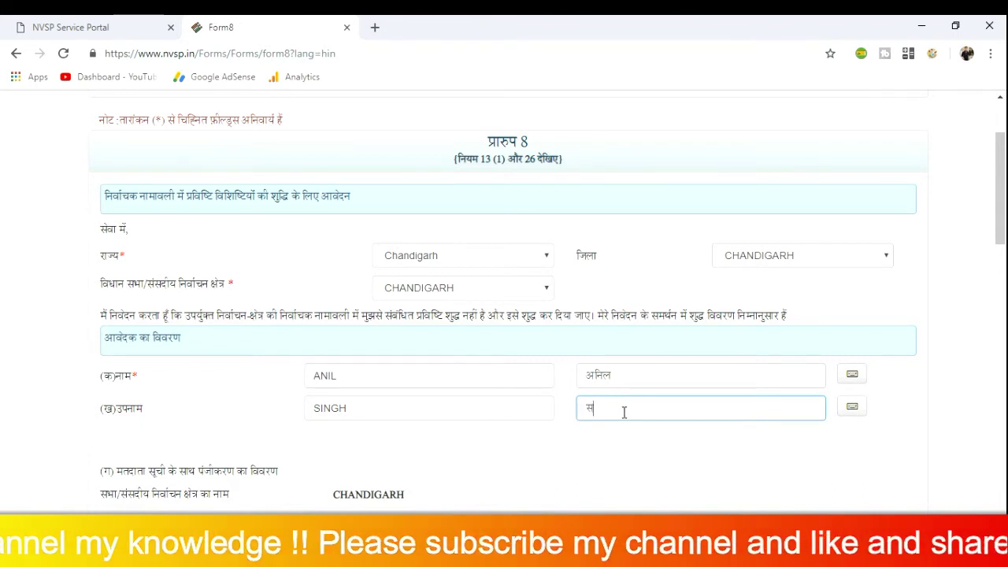
key("BackSpace")
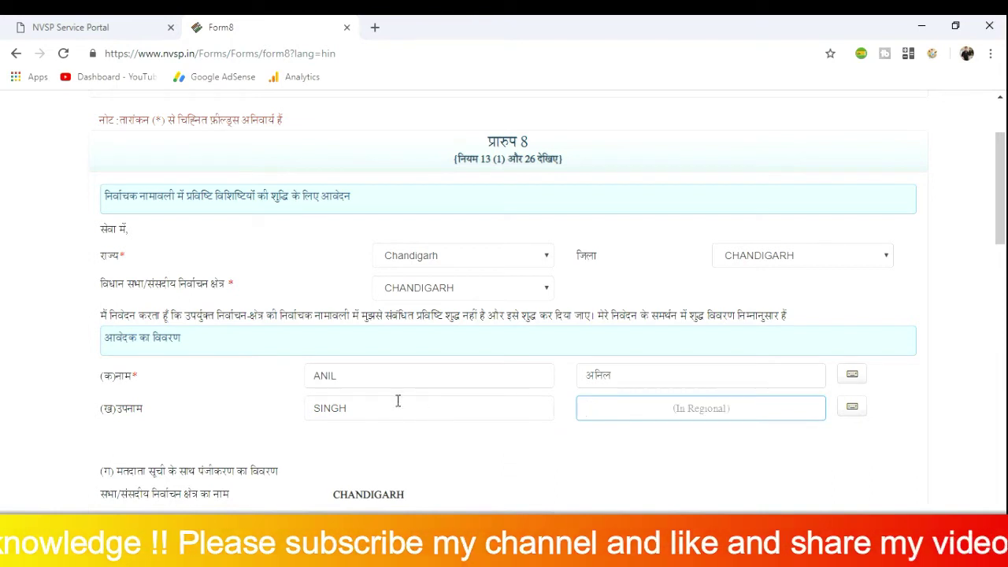
left_click(366, 409)
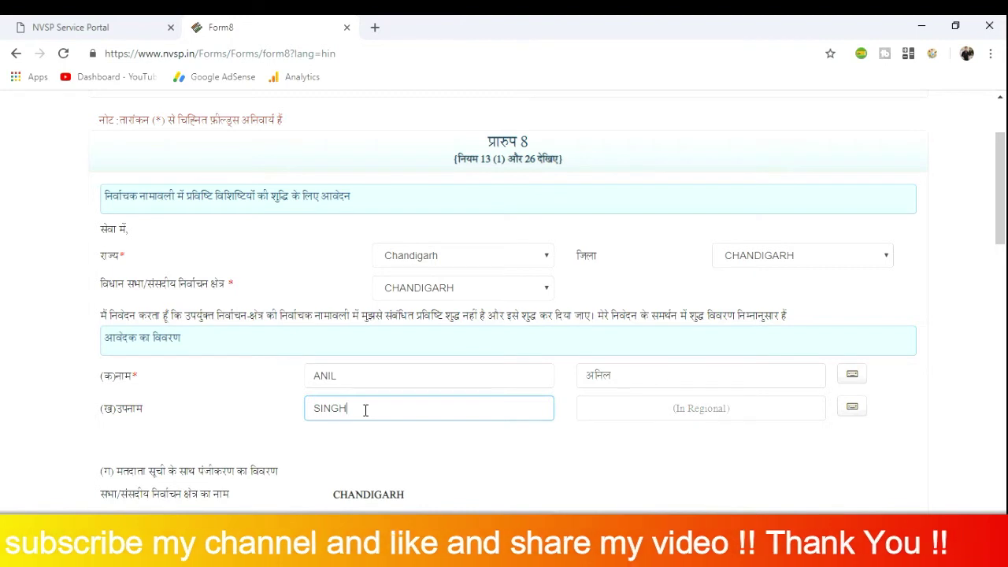
key("Tab")
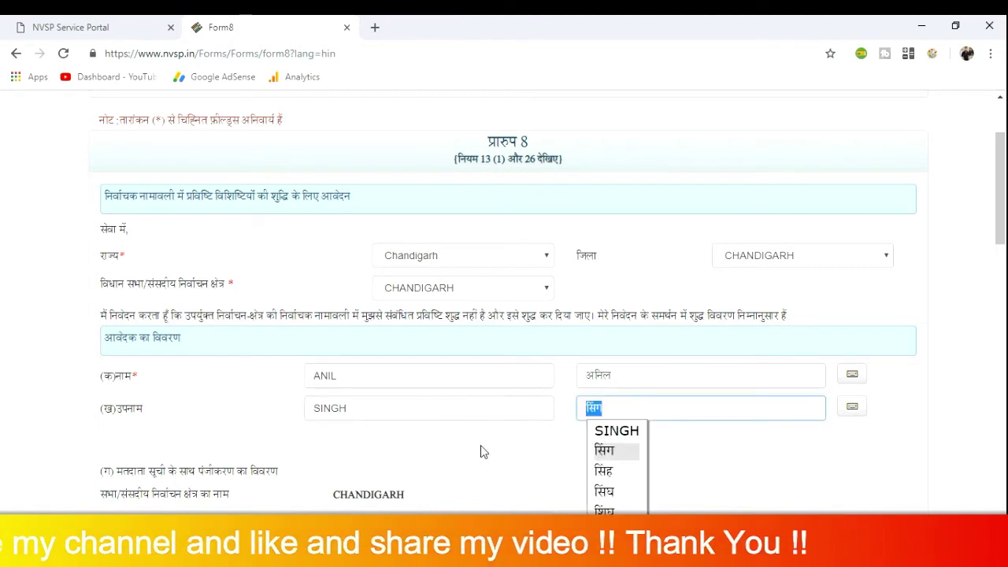
left_click(606, 470)
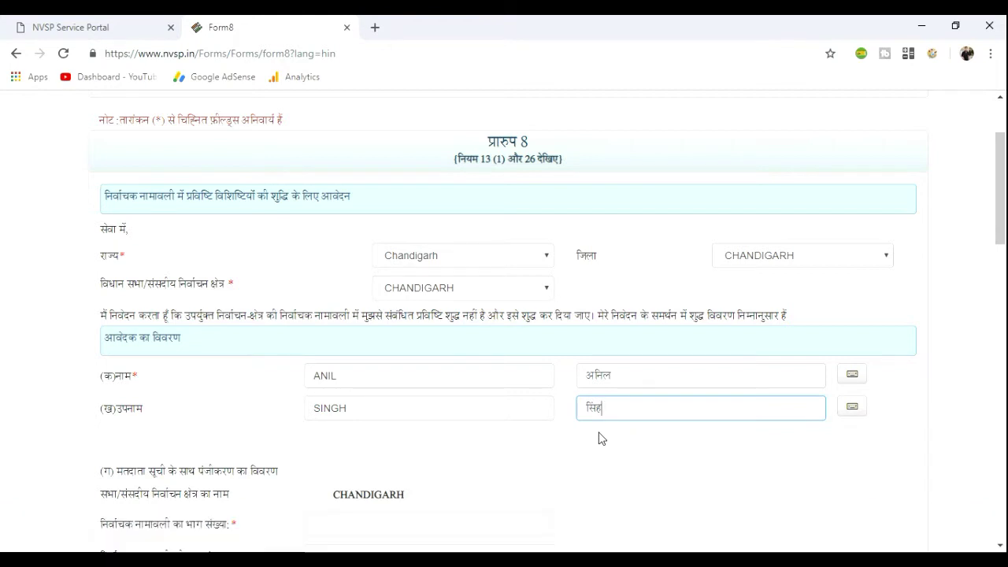
scroll(599, 439, "down", 2)
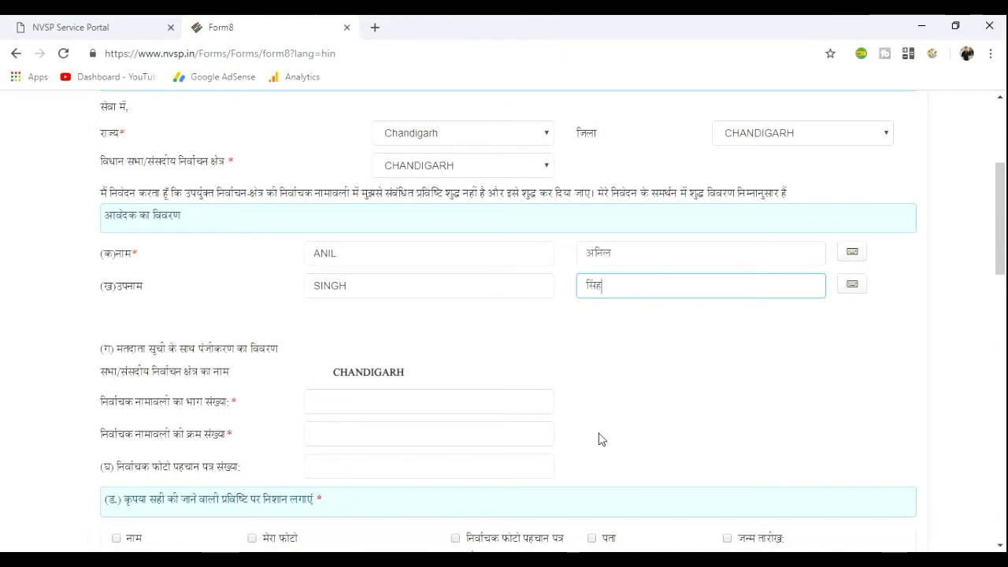
Look over the part number, serial number and photo ID fields, then return to the portal home page
scroll(598, 439, "down", 2)
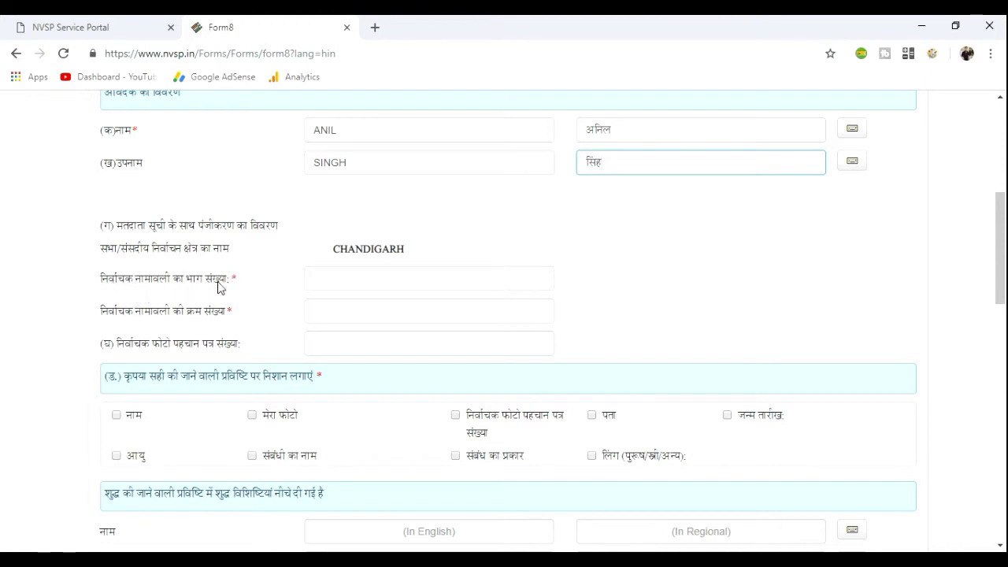
left_click(344, 278)
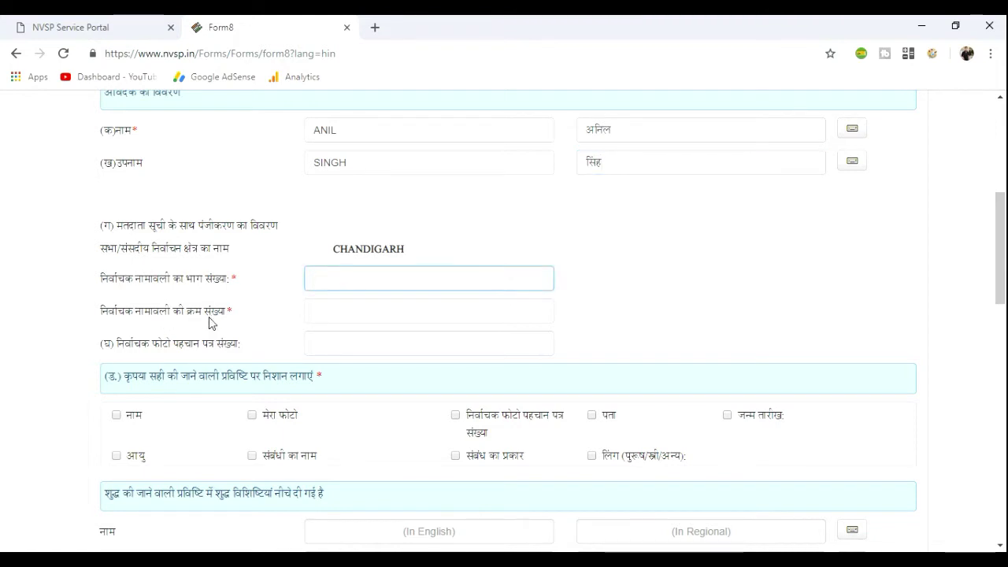
left_click(319, 313)
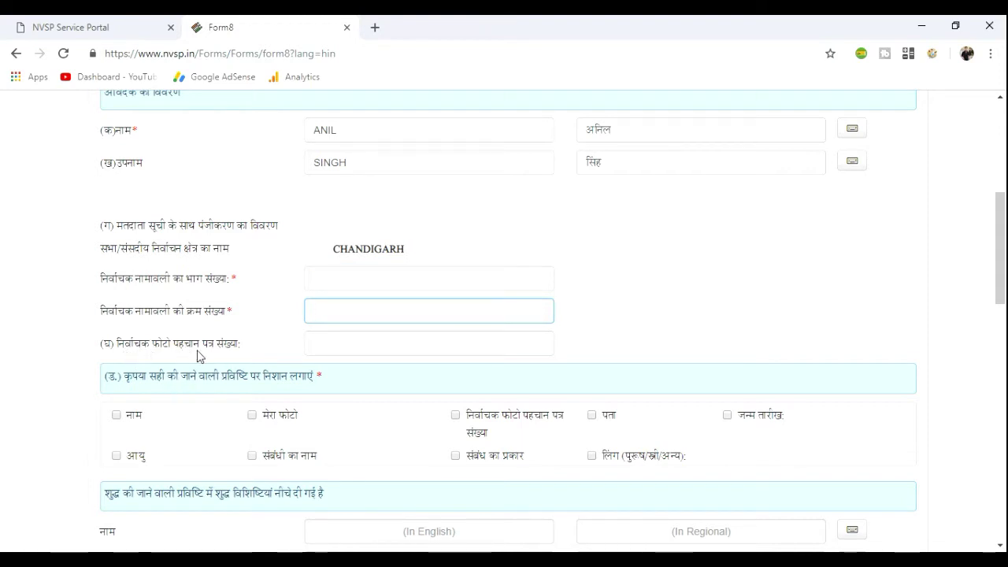
left_click(334, 343)
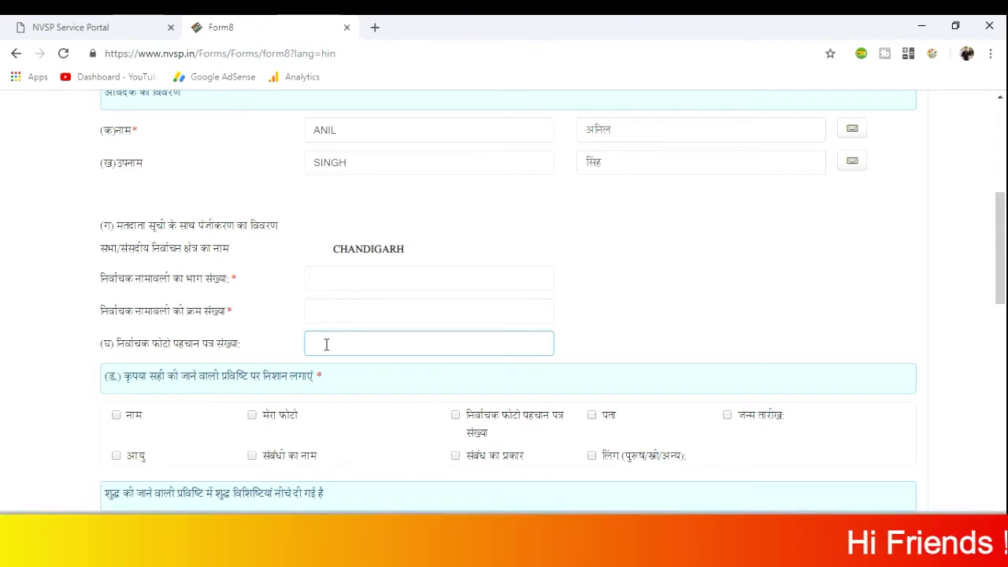
double_click(192, 279)
left_click_drag(193, 317, 225, 322)
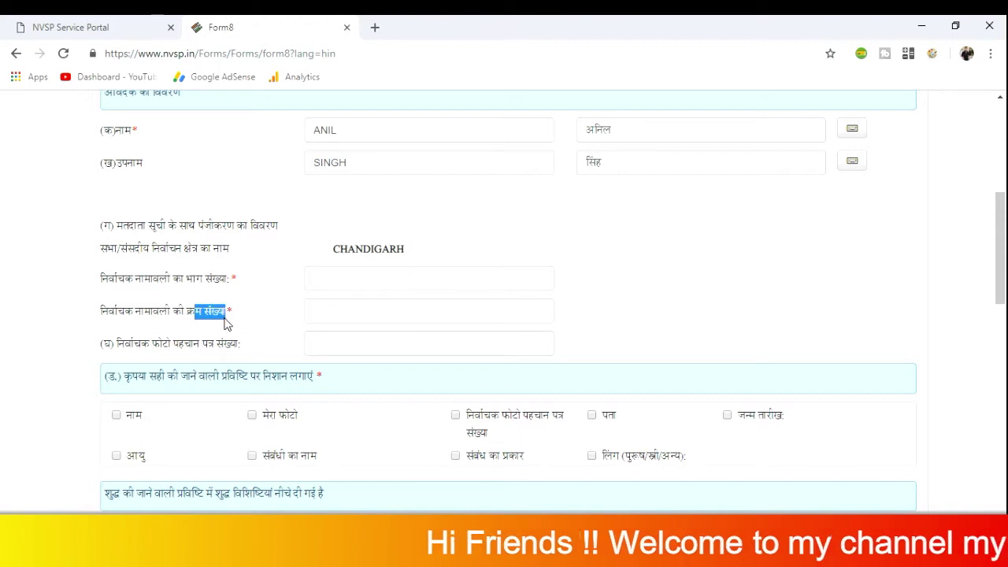
left_click(218, 331)
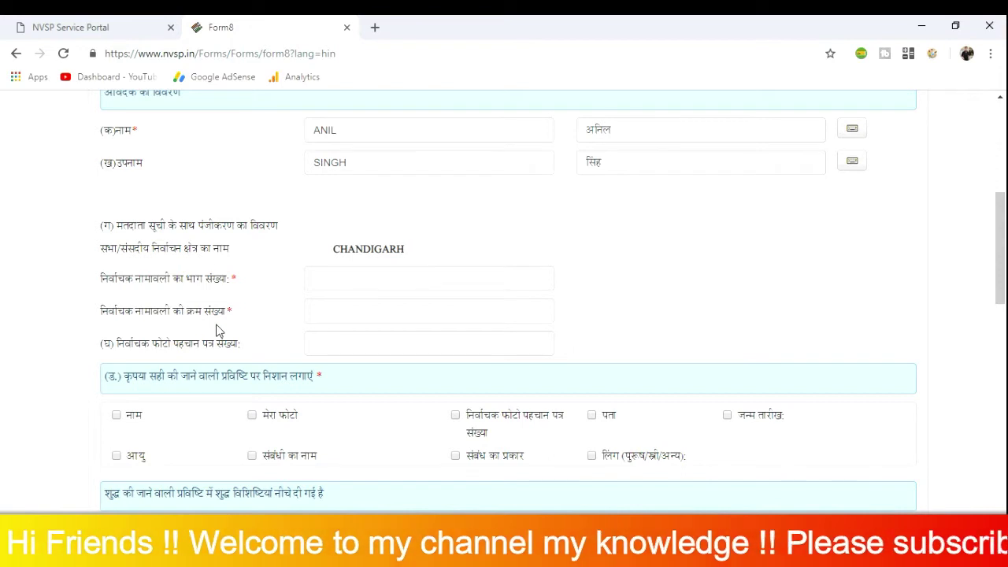
left_click(88, 35)
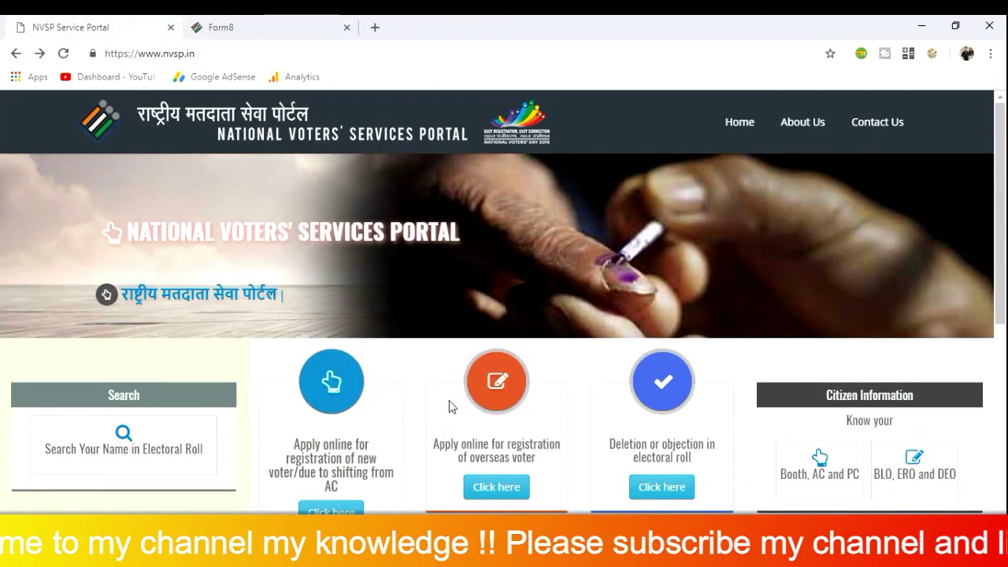
Open 'Search Your Name in Electoral Roll' from the NVSP home page
scroll(449, 404, "down", 2)
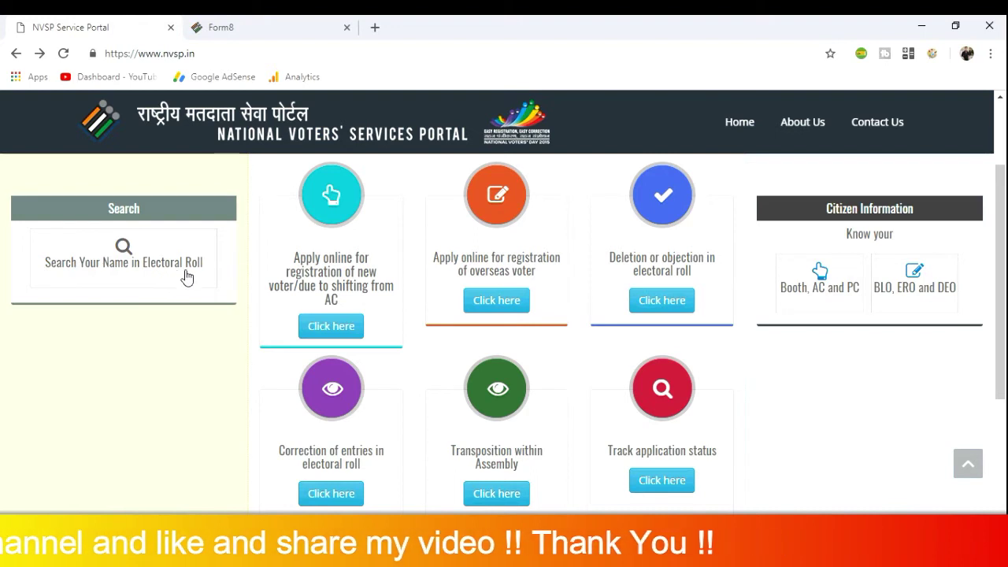
left_click(128, 268)
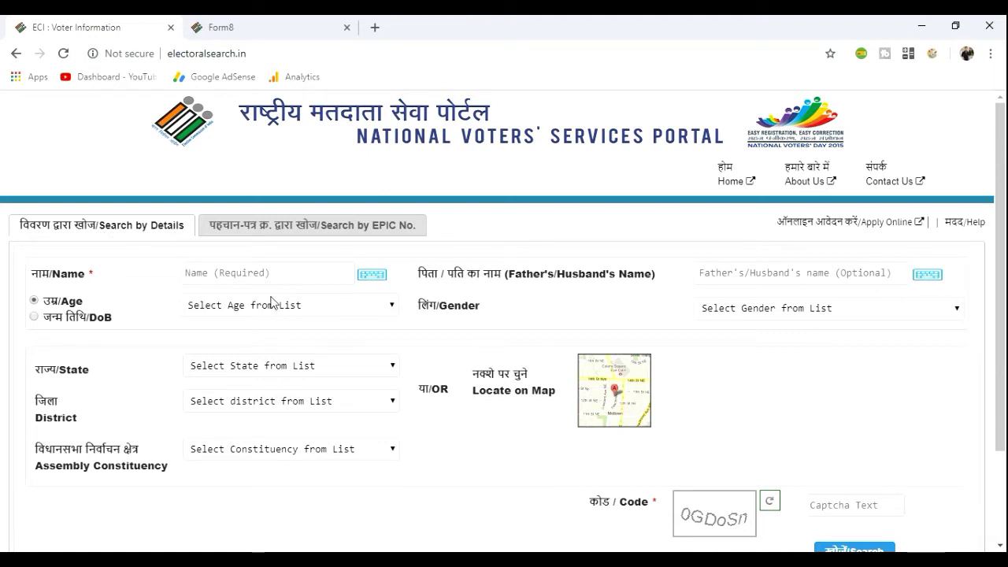
Search by EPIC No.: paste the EPIC number, choose CHANDIGARH, enter the captcha and search
left_click(302, 228)
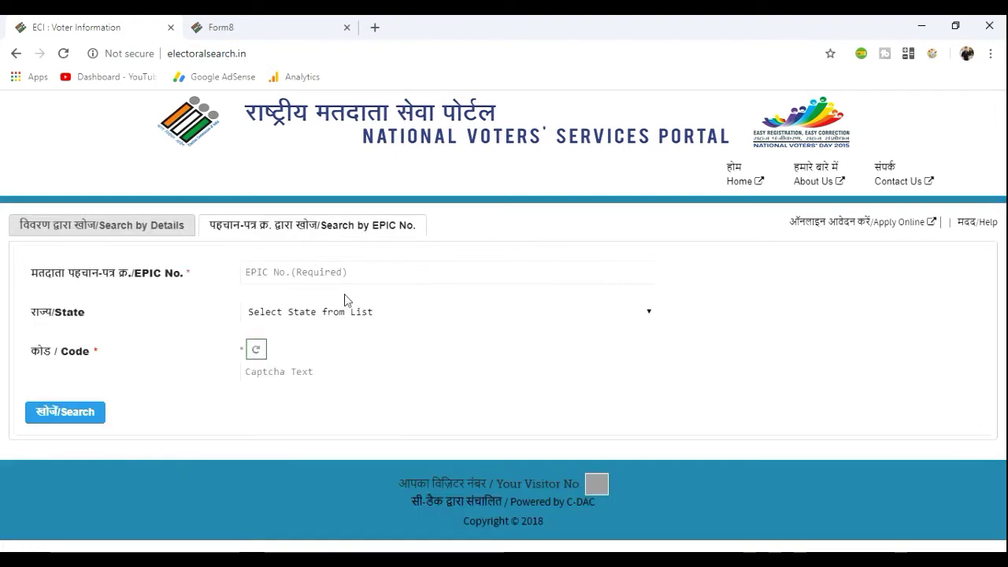
left_click(281, 272)
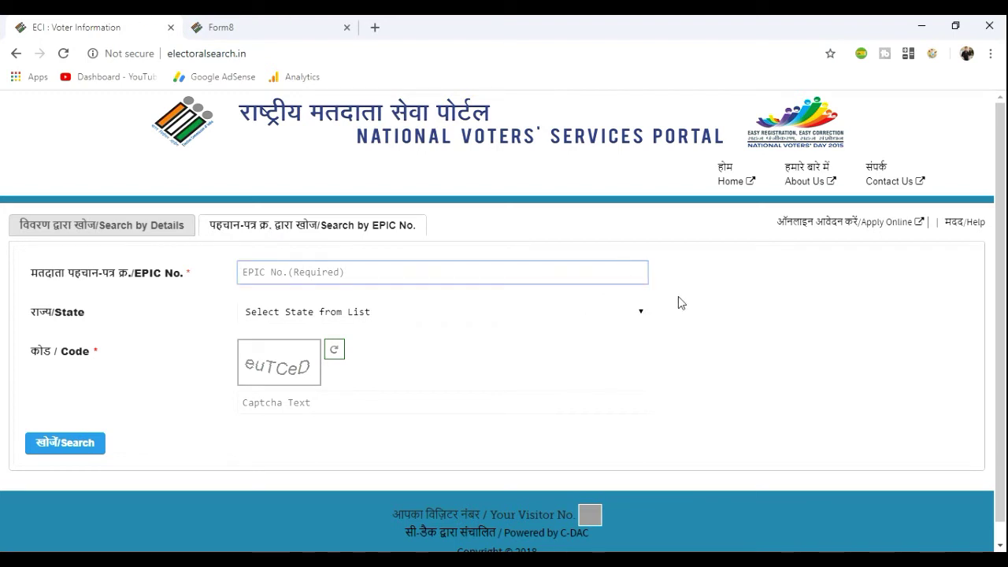
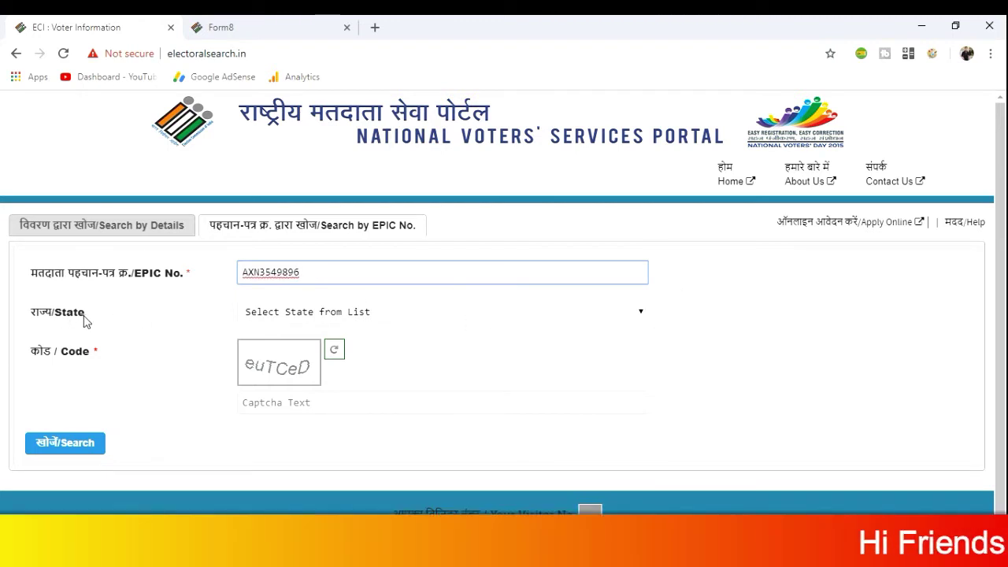
left_click(292, 321)
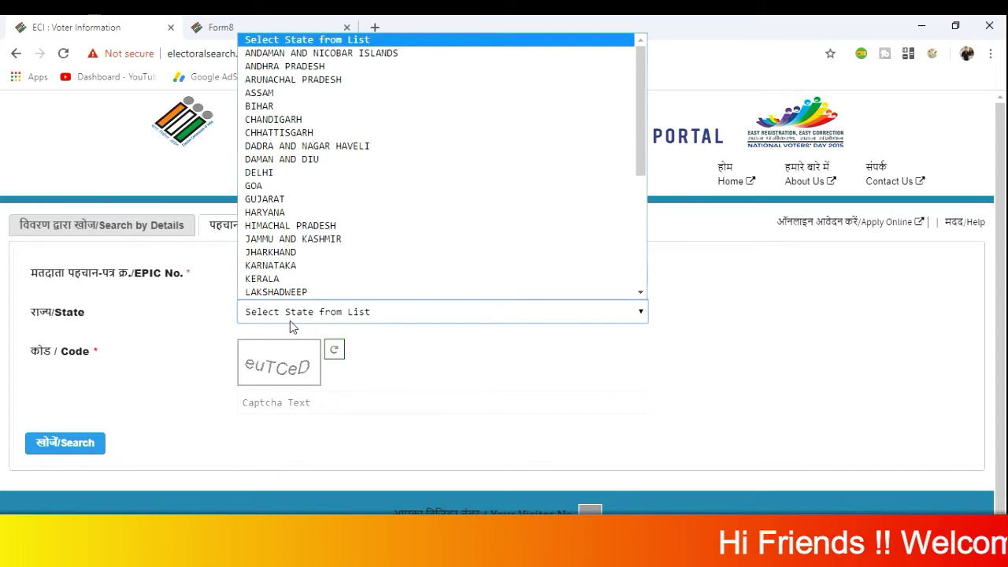
key("c")
key("Return")
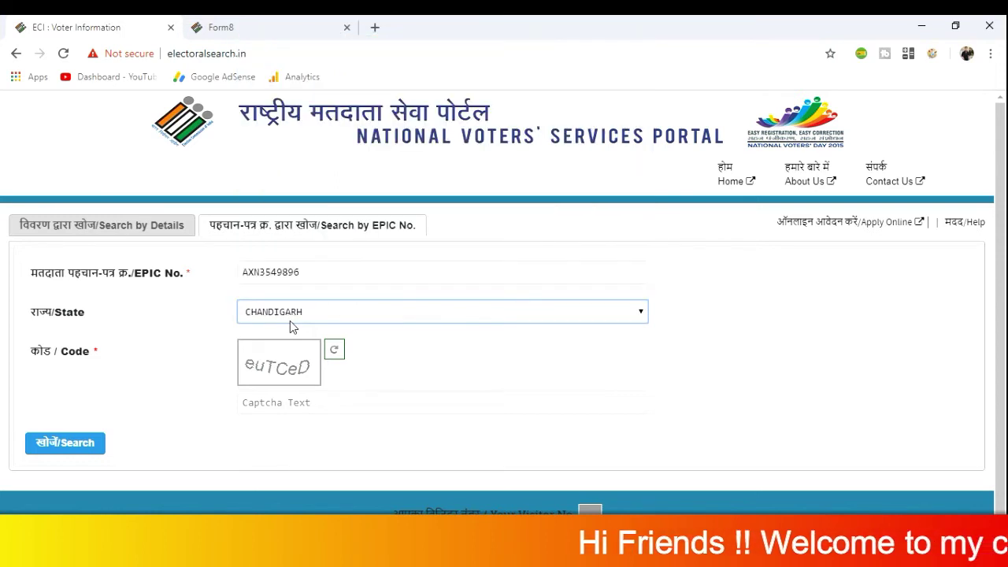
left_click(287, 402)
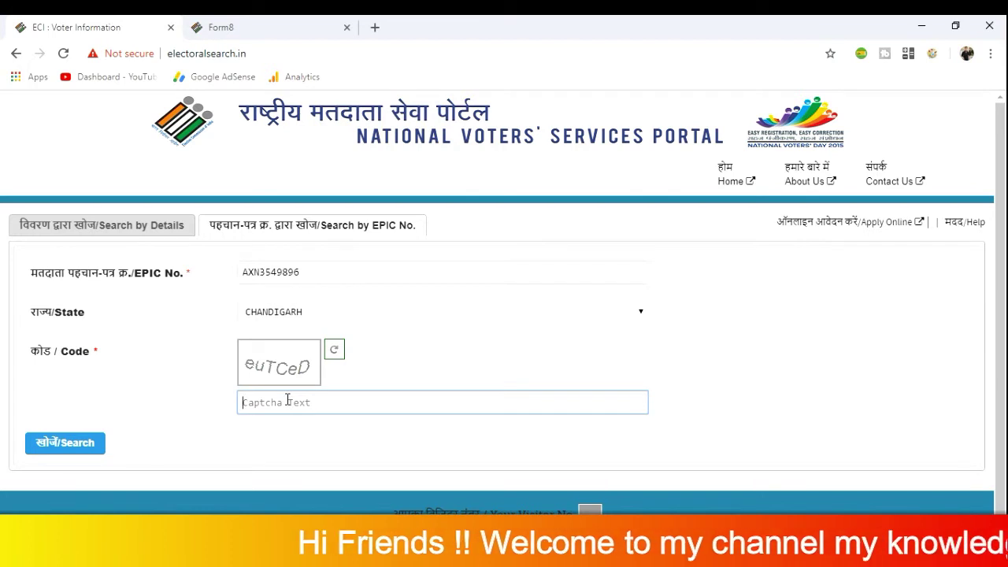
type("eu")
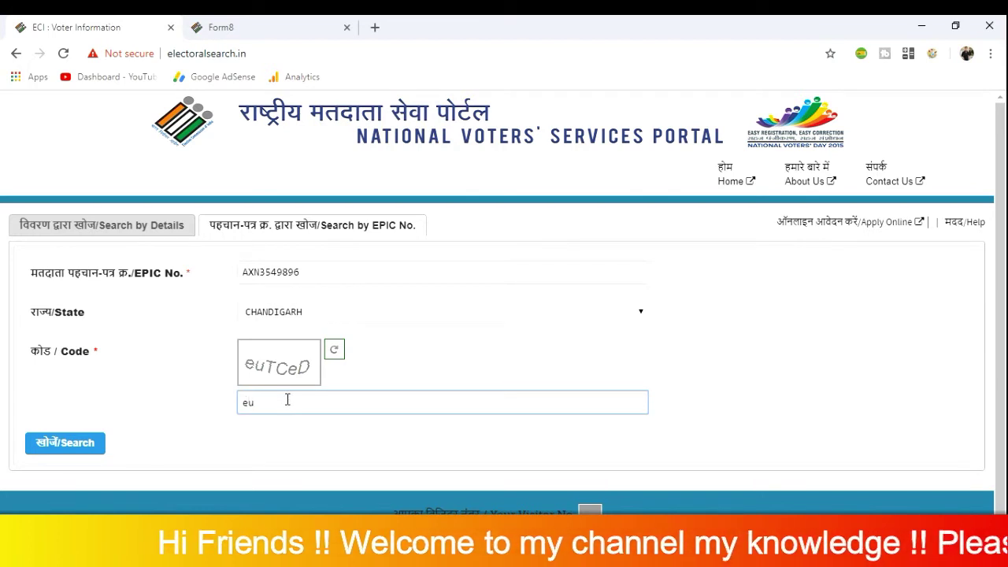
type("TC")
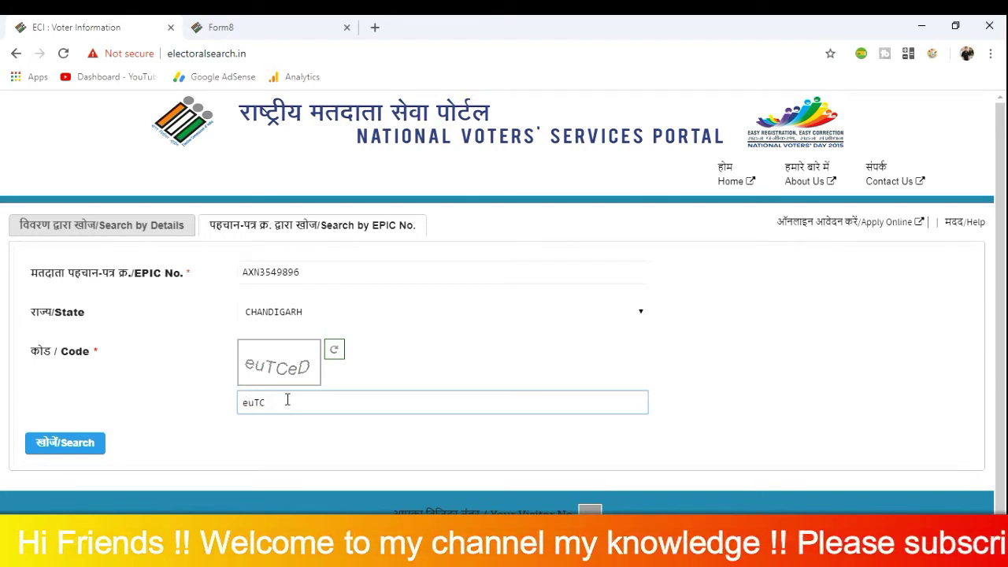
type("eD")
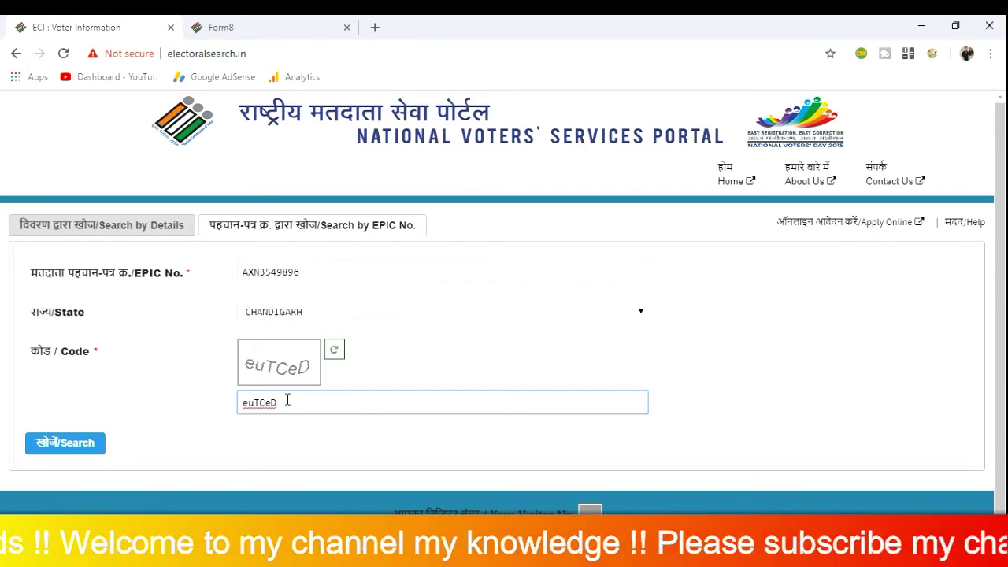
left_click(67, 444)
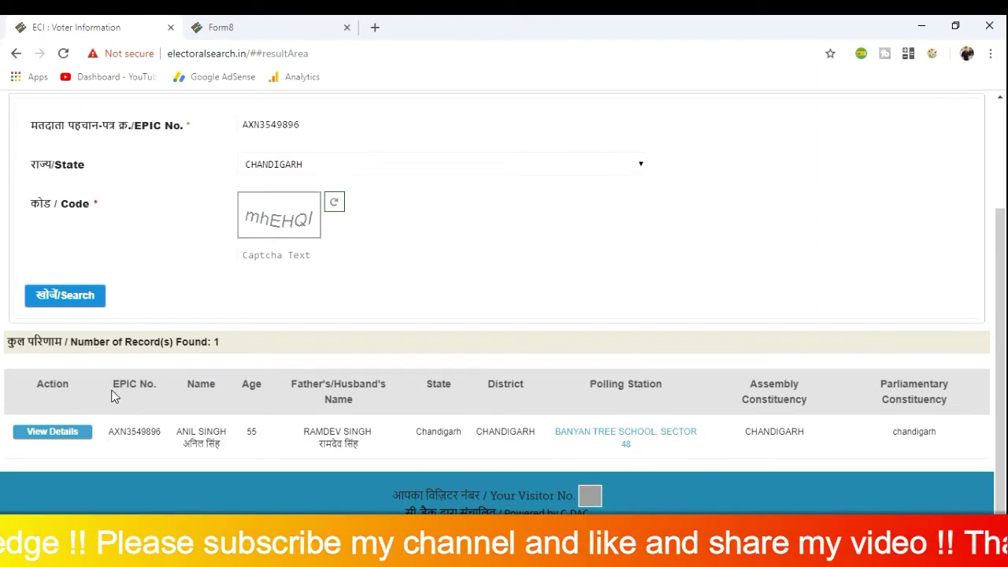
Check the EPIC number in the result and open the voter's View Details page
left_click_drag(111, 432, 160, 436)
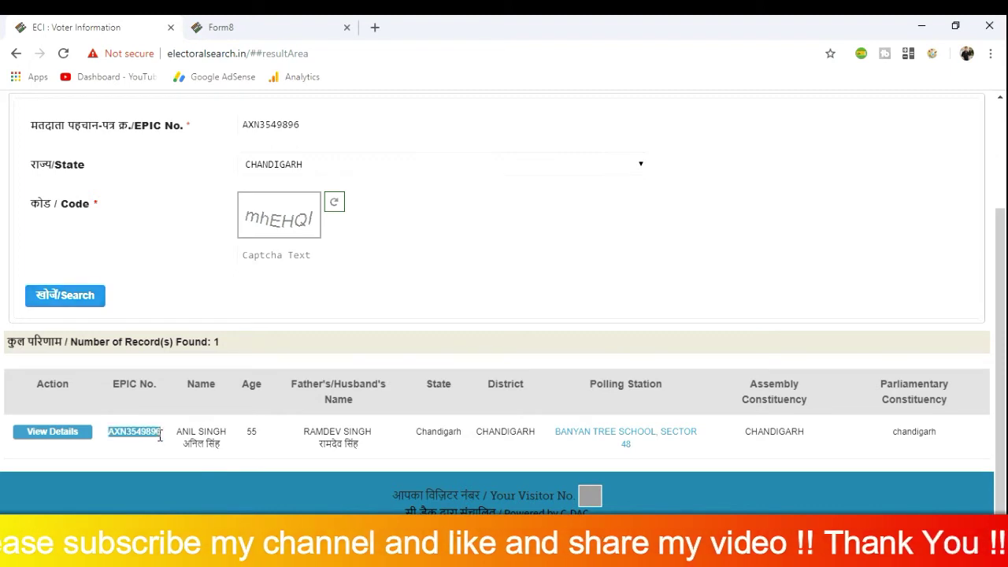
left_click(258, 434)
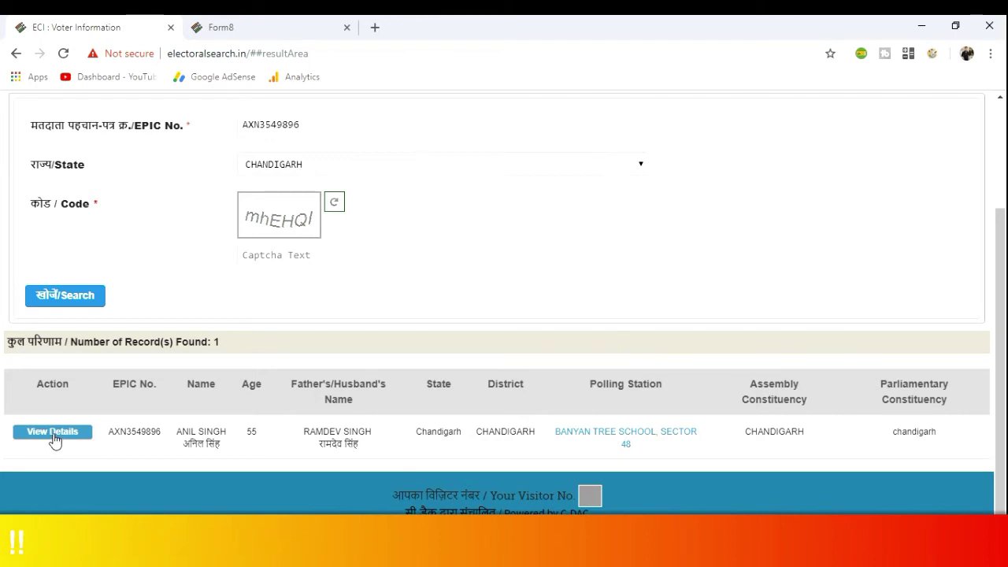
left_click(260, 31)
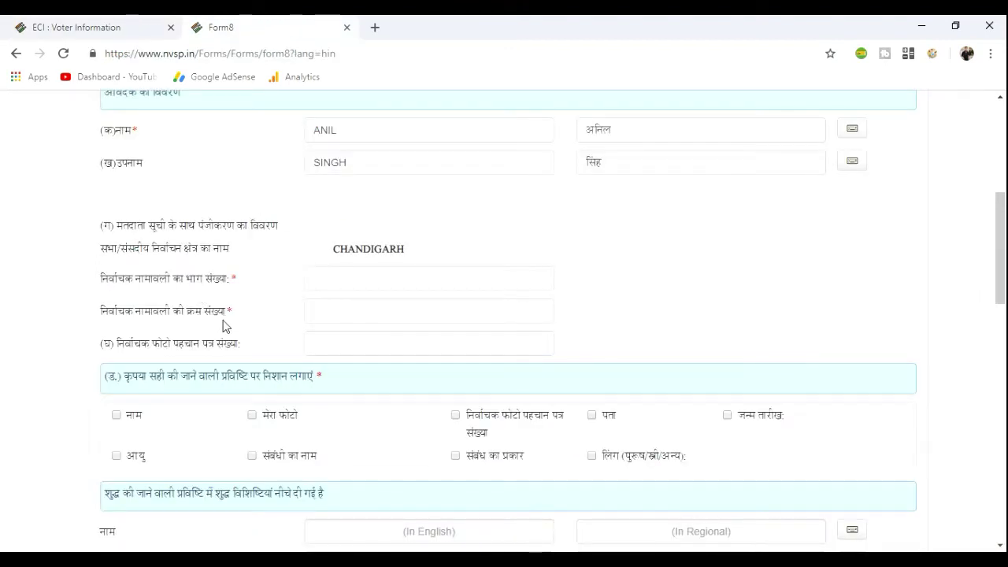
left_click(118, 26)
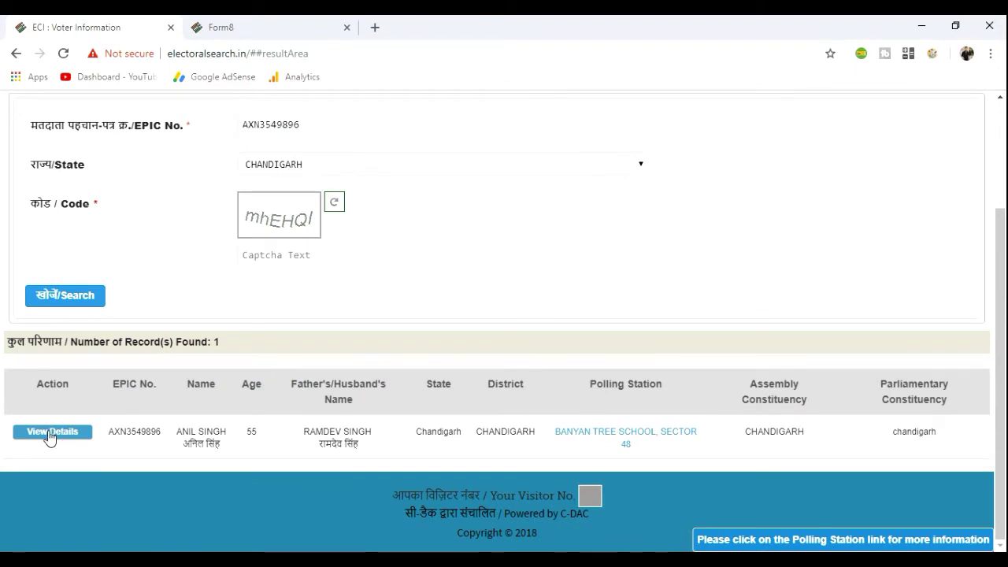
left_click(50, 434)
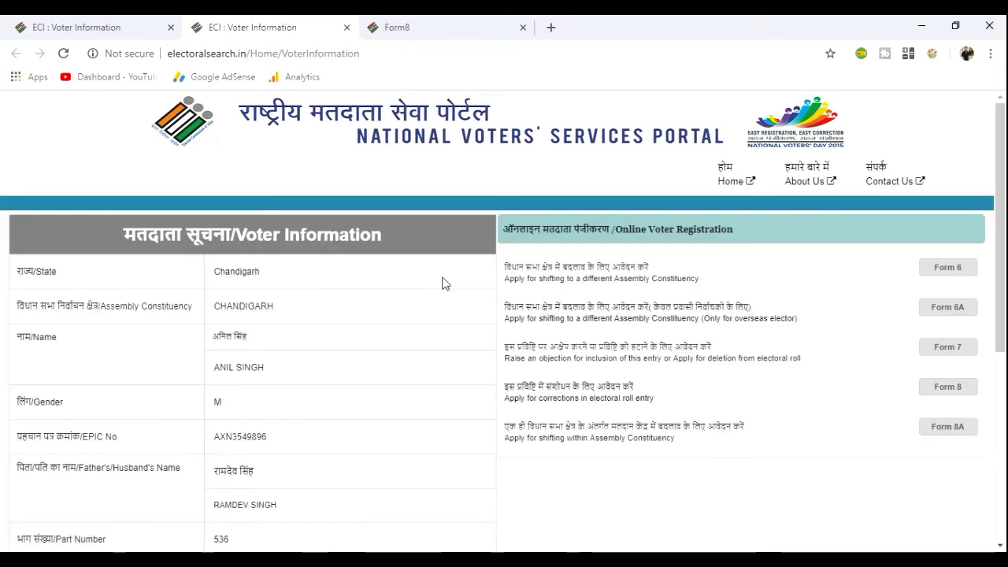
scroll(442, 285, "down", 2)
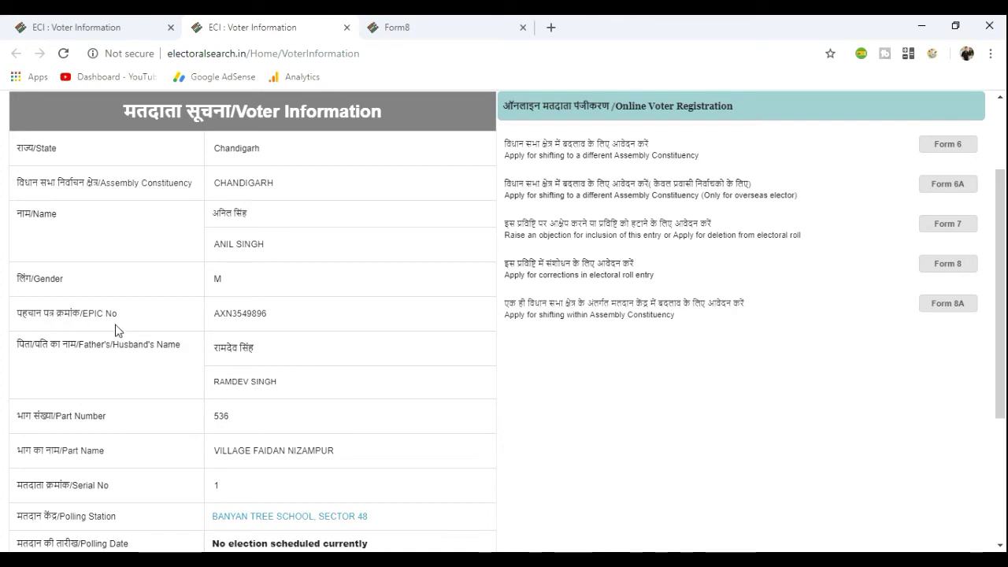
left_click_drag(214, 314, 275, 319)
key("ctrl+c")
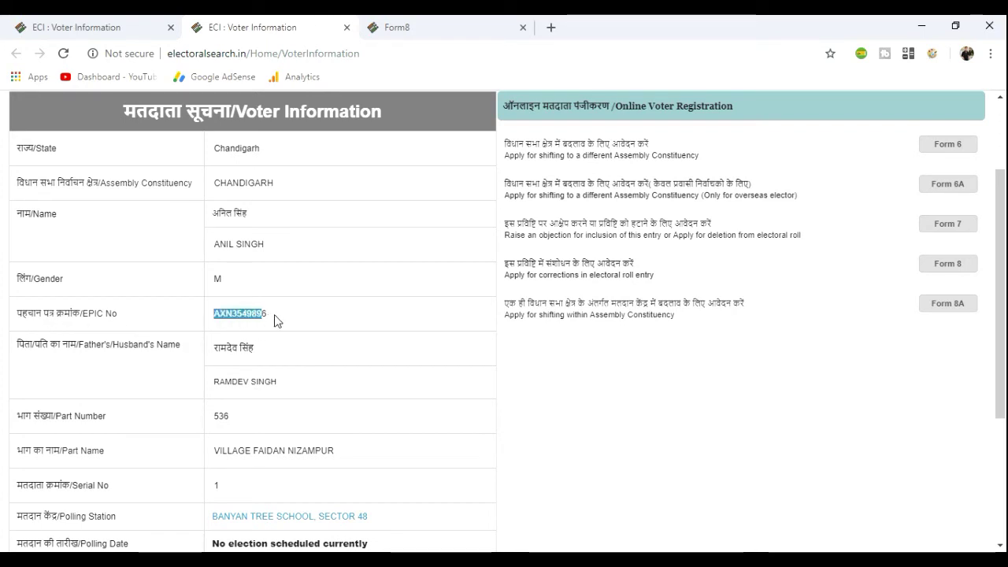
left_click(275, 323)
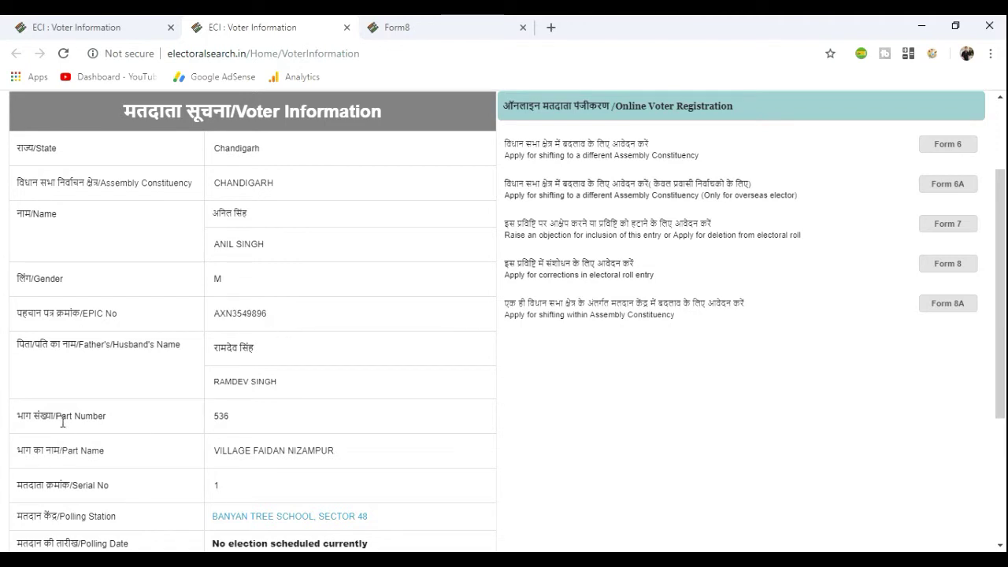
left_click_drag(19, 416, 55, 421)
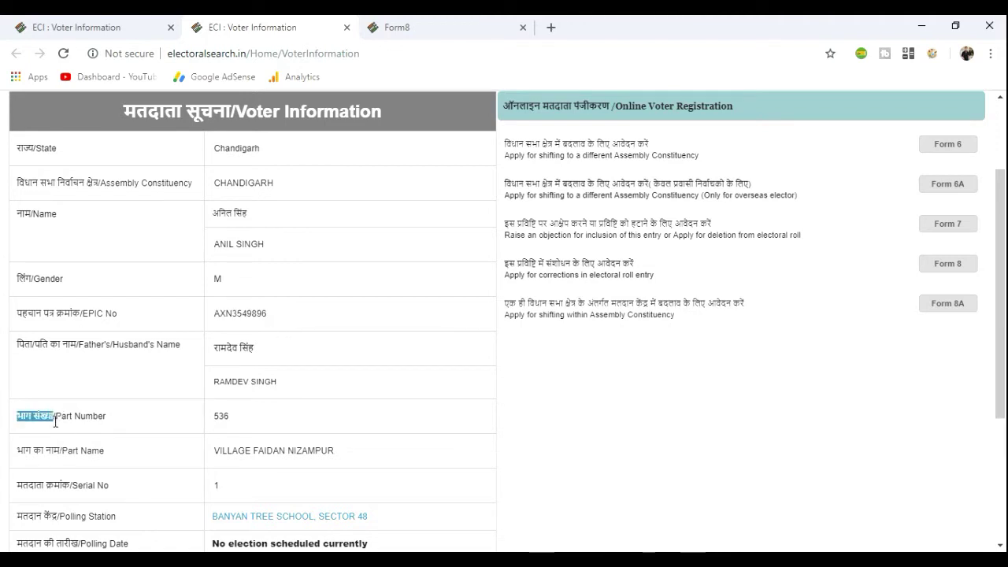
left_click_drag(212, 417, 223, 418)
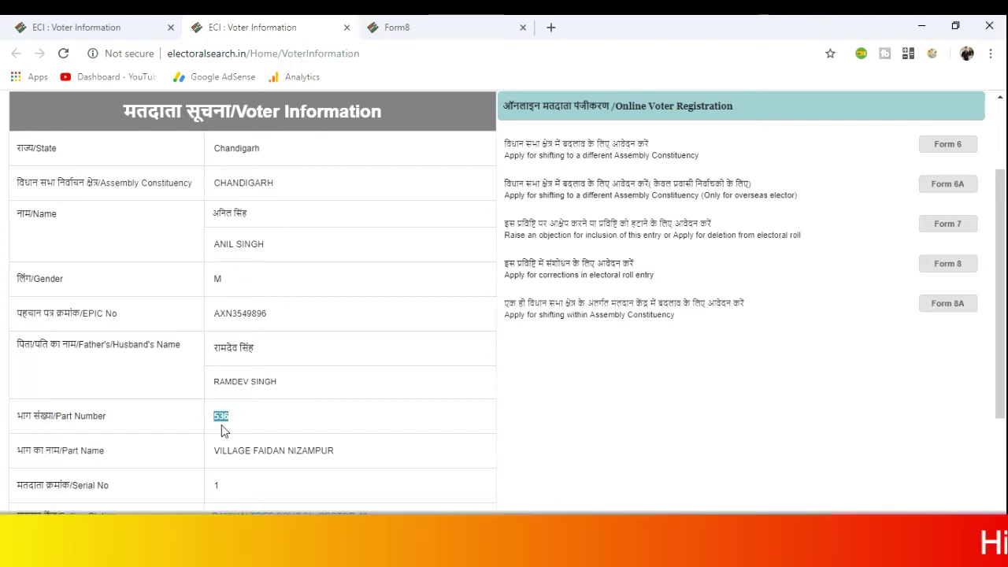
left_click(403, 27)
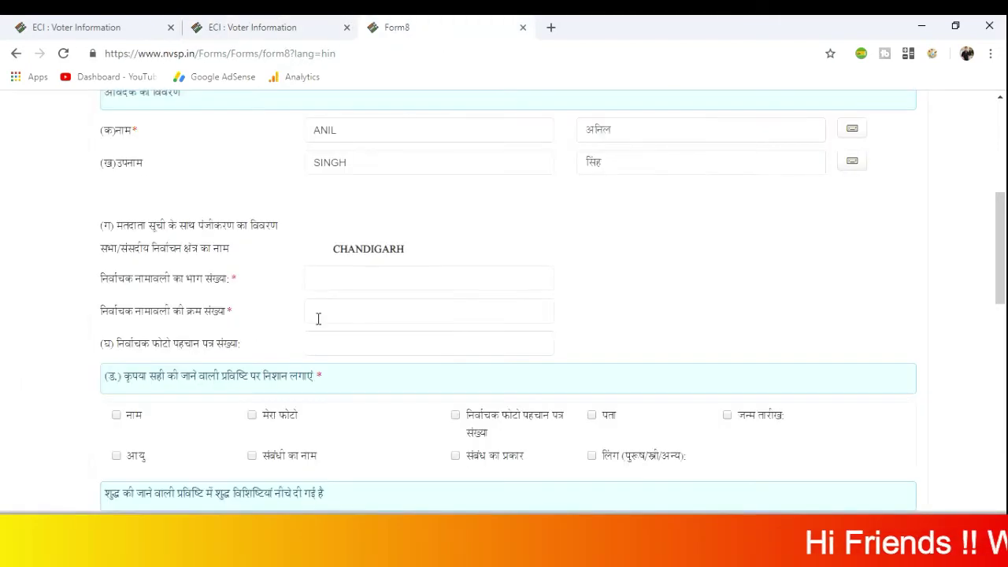
left_click(352, 275)
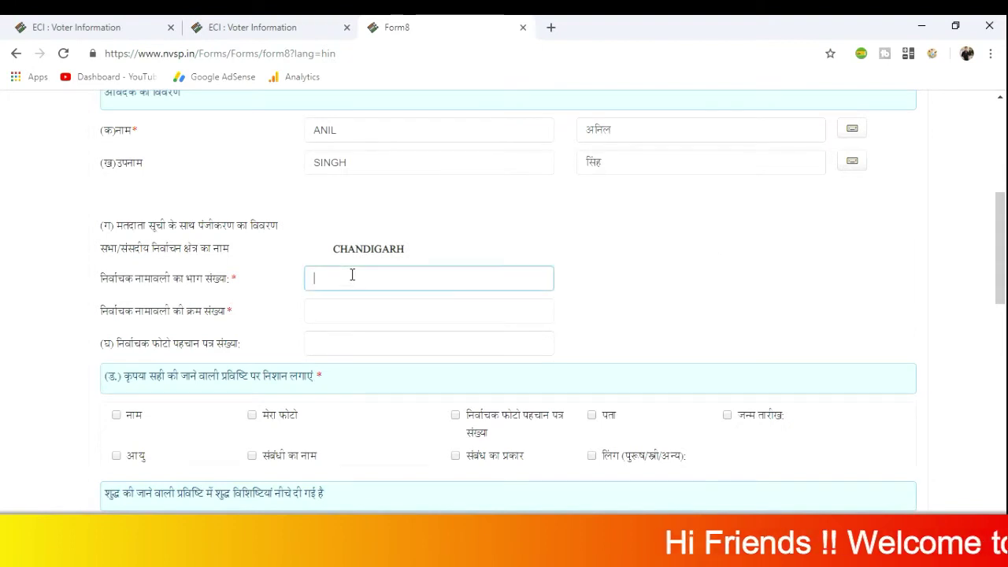
left_click(282, 28)
left_click(475, 30)
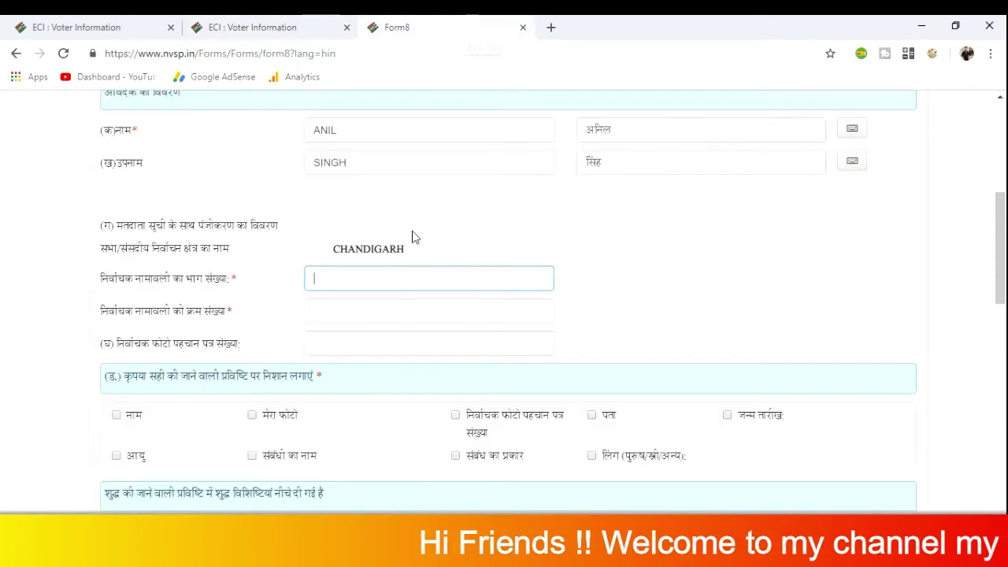
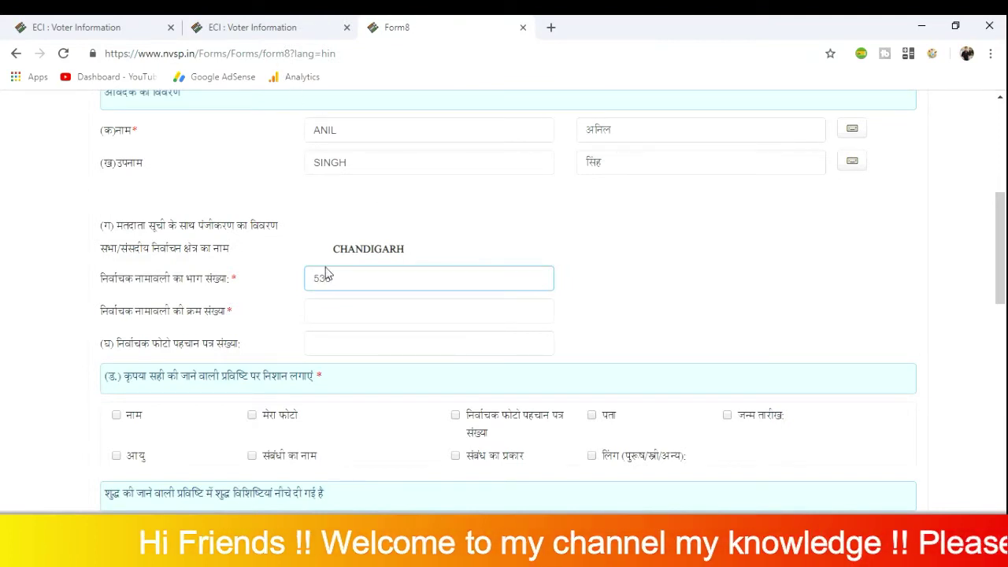
Check the voter information and enter 1 as the serial number
left_click_drag(184, 315, 226, 323)
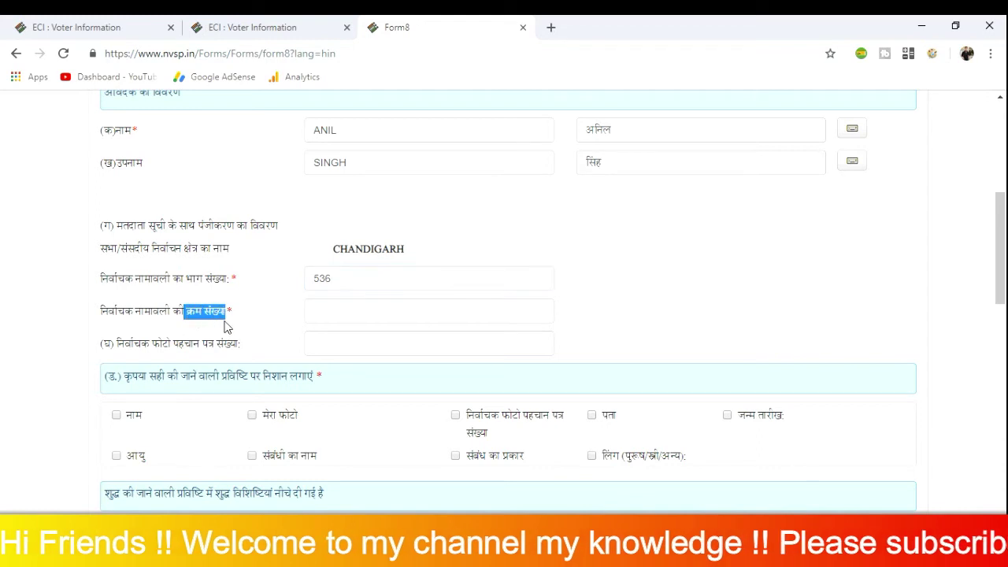
left_click(263, 31)
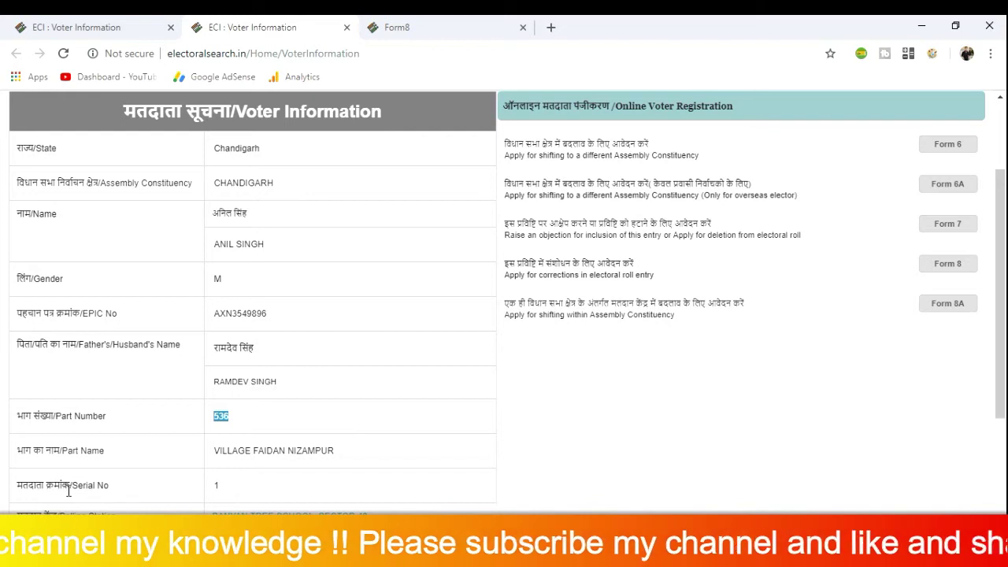
left_click(402, 27)
left_click(325, 309)
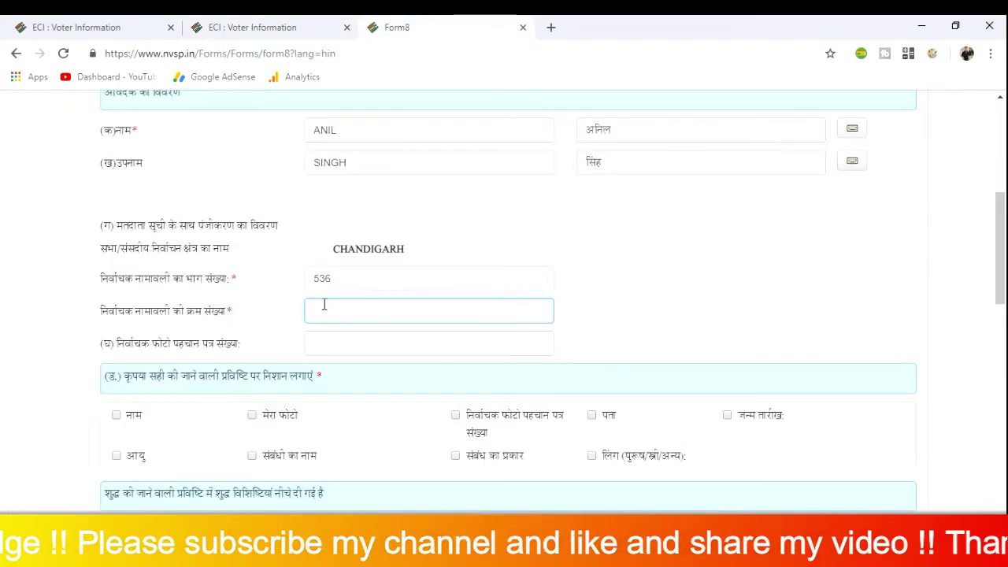
type("1")
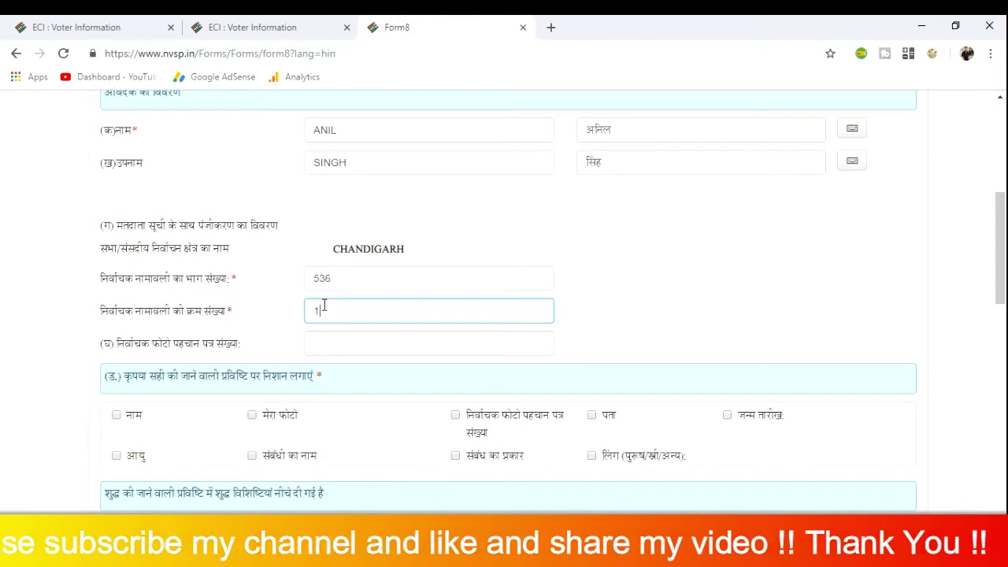
scroll(221, 290, "down", 3)
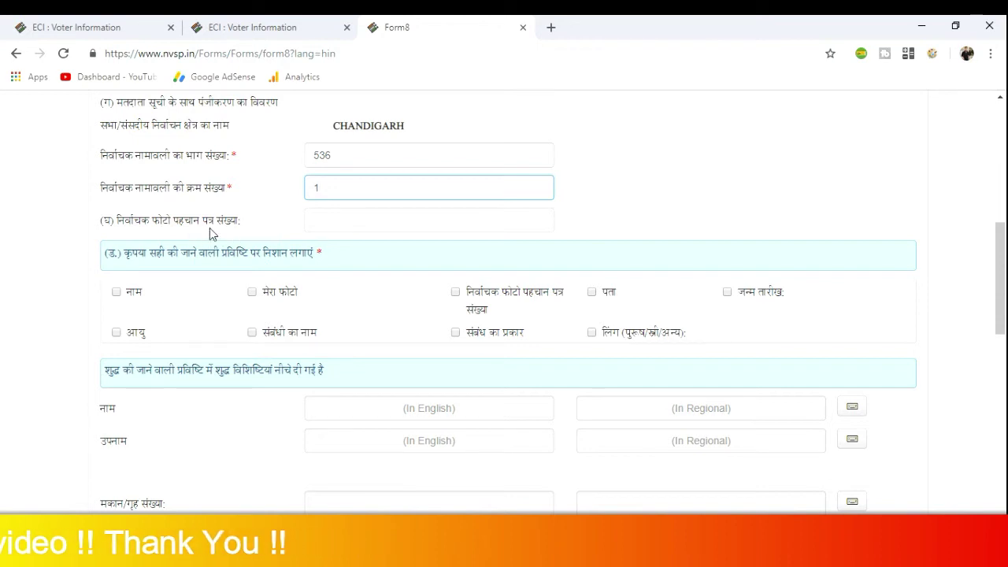
Paste the voter's EPIC number into the photo identity card number field
left_click(323, 221)
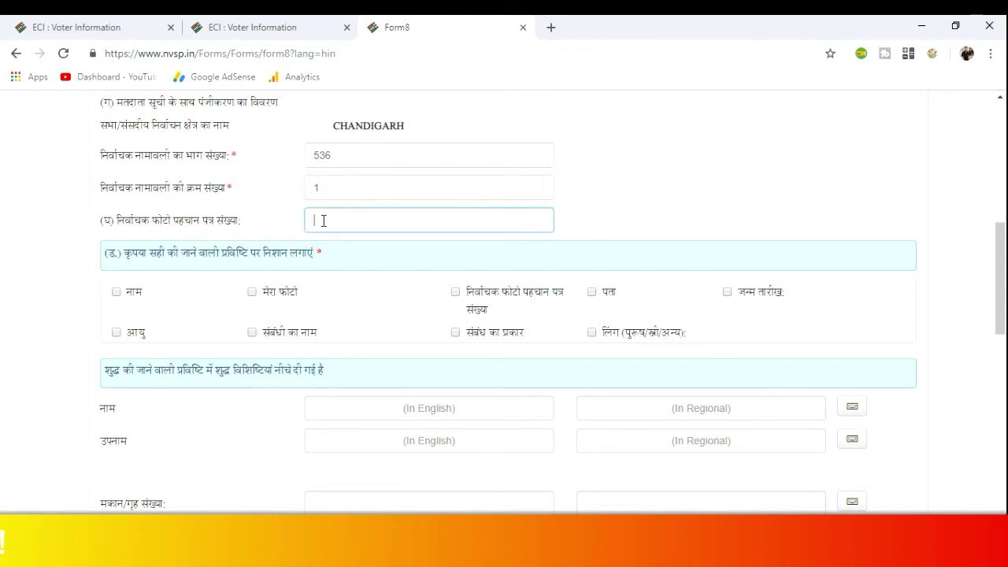
key("ctrl+v")
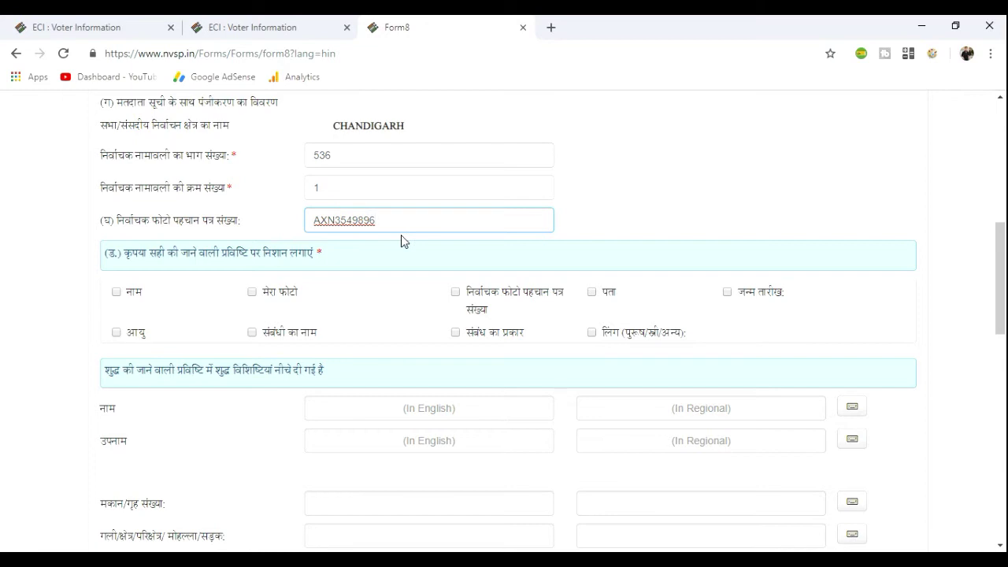
scroll(403, 236, "down", 2)
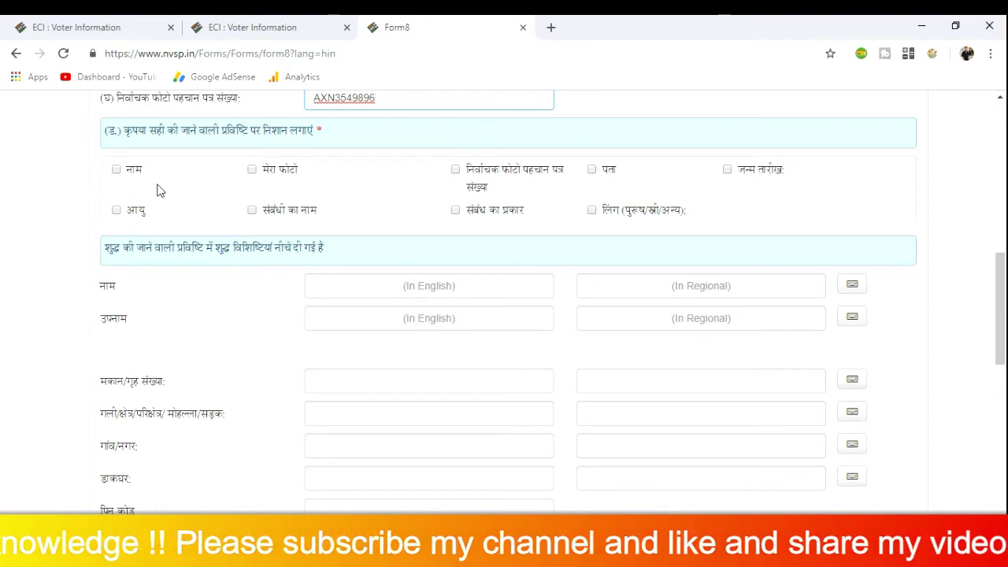
Tick नाम (Name) and आयु (Age) as the entries to be corrected
left_click(116, 170)
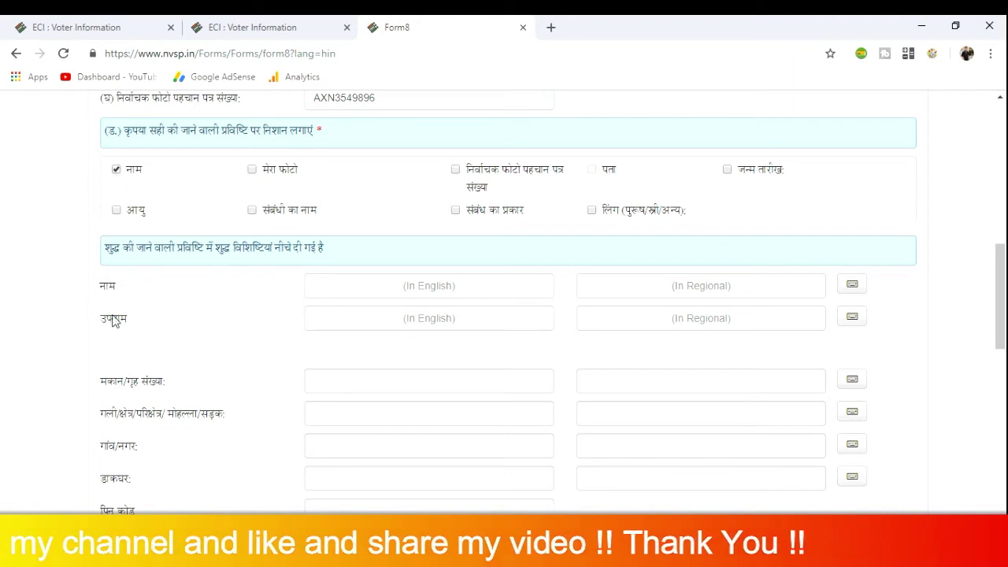
left_click(404, 287)
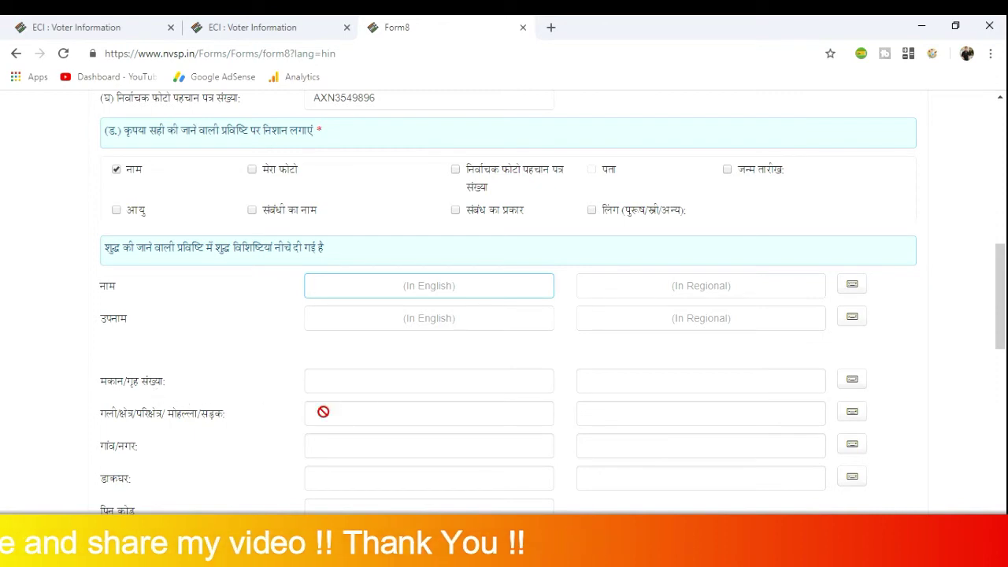
left_click(326, 384)
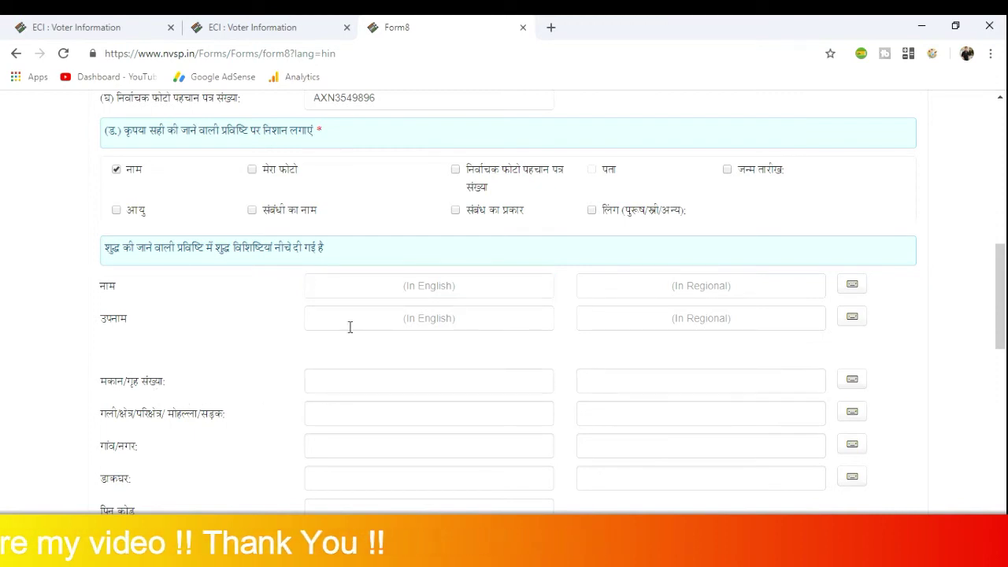
left_click(117, 171)
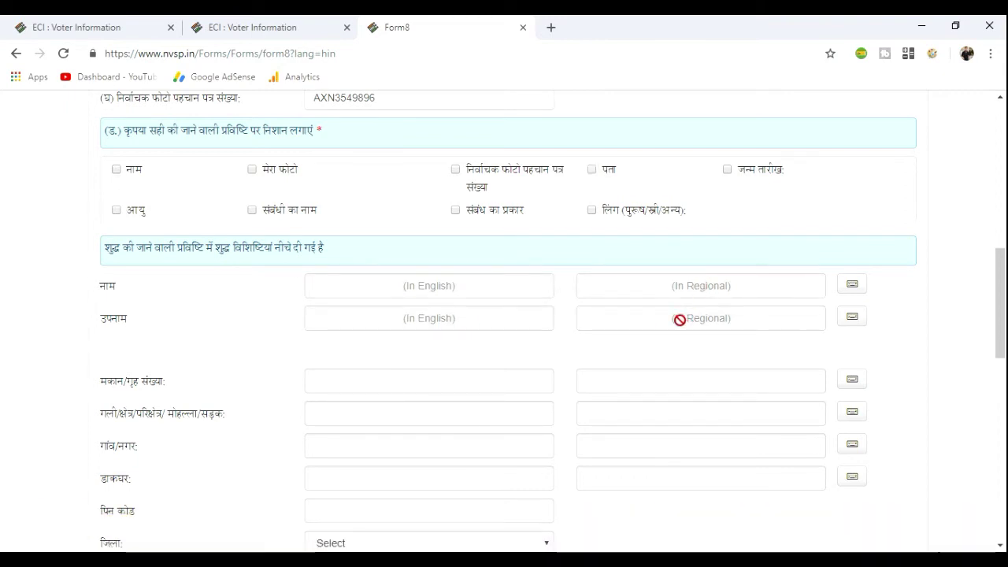
left_click(116, 171)
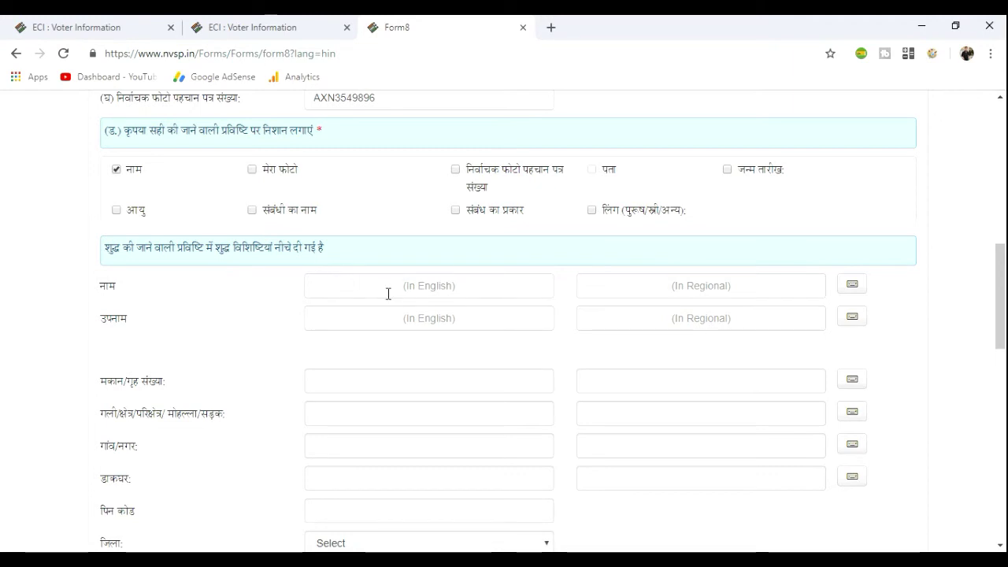
left_click(116, 211)
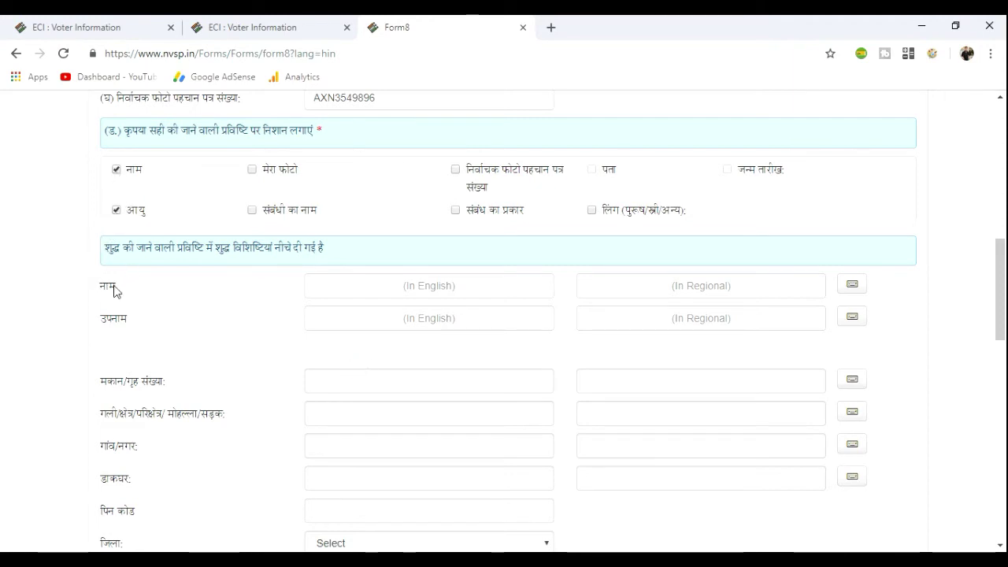
Tick My Photo (मेरा फोटो) as an additional Form 8 entry to be corrected
scroll(360, 367, "down", 3)
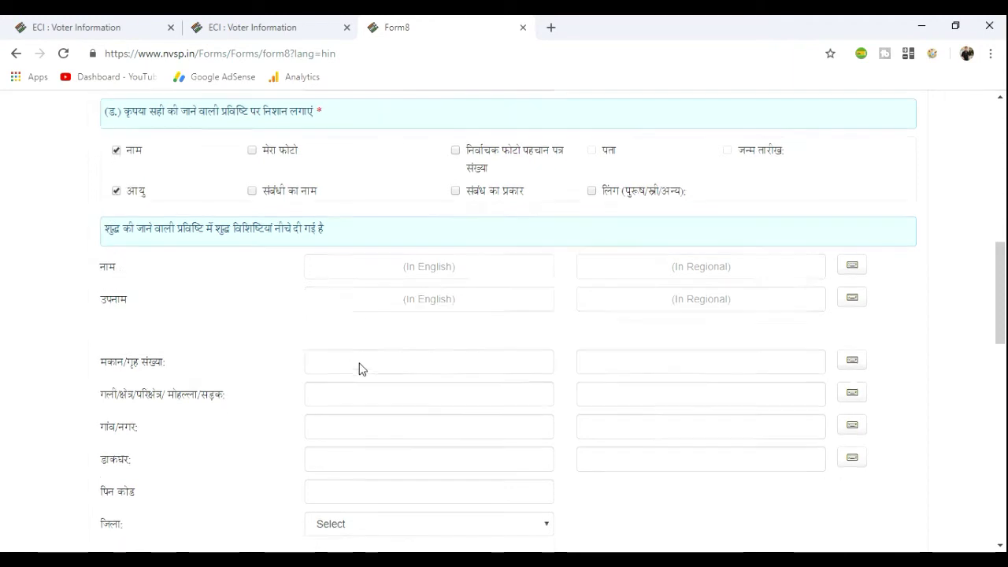
scroll(385, 381, "down", 3)
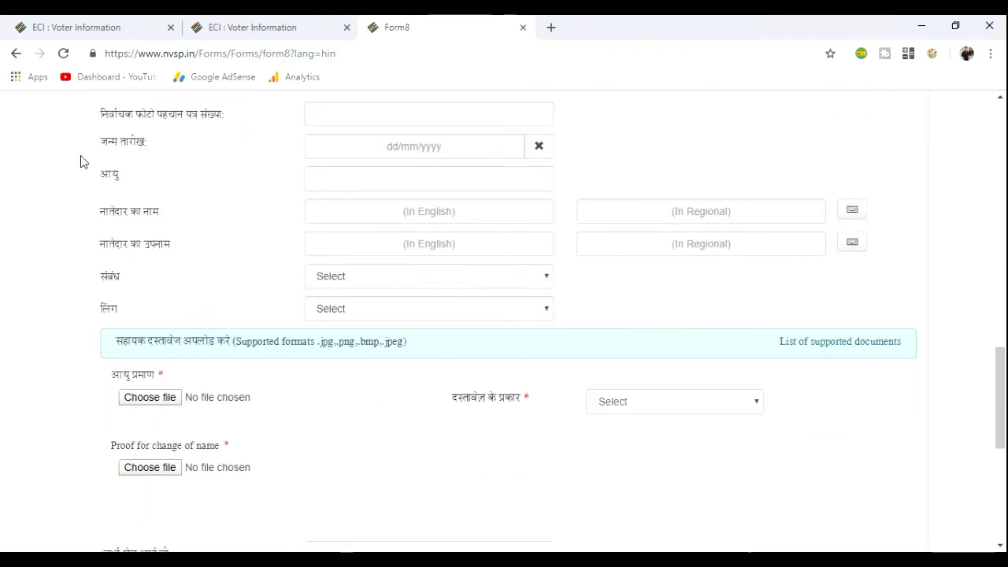
left_click(360, 182)
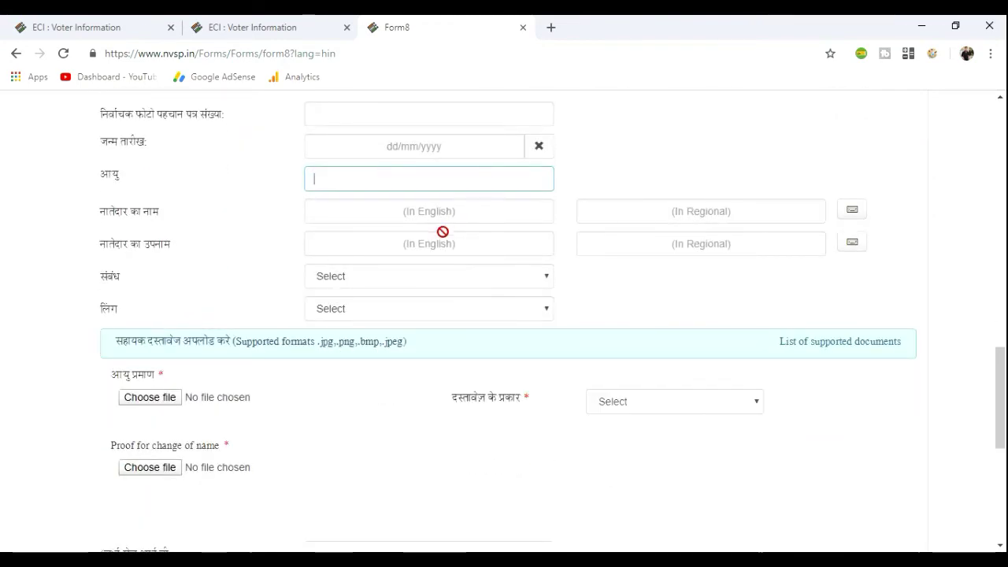
scroll(443, 231, "up", 6)
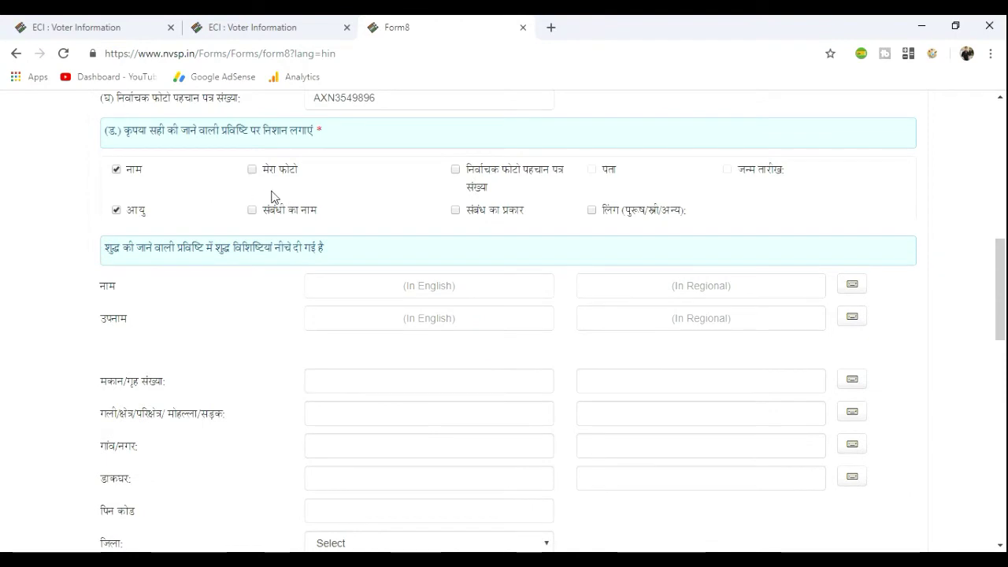
left_click(252, 171)
scroll(386, 311, "down", 5)
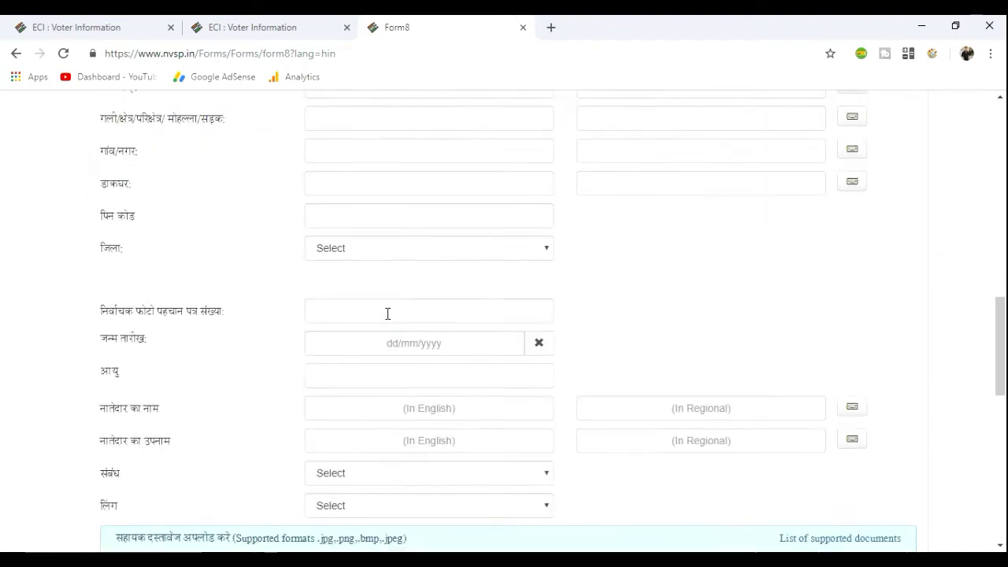
scroll(388, 313, "down", 3)
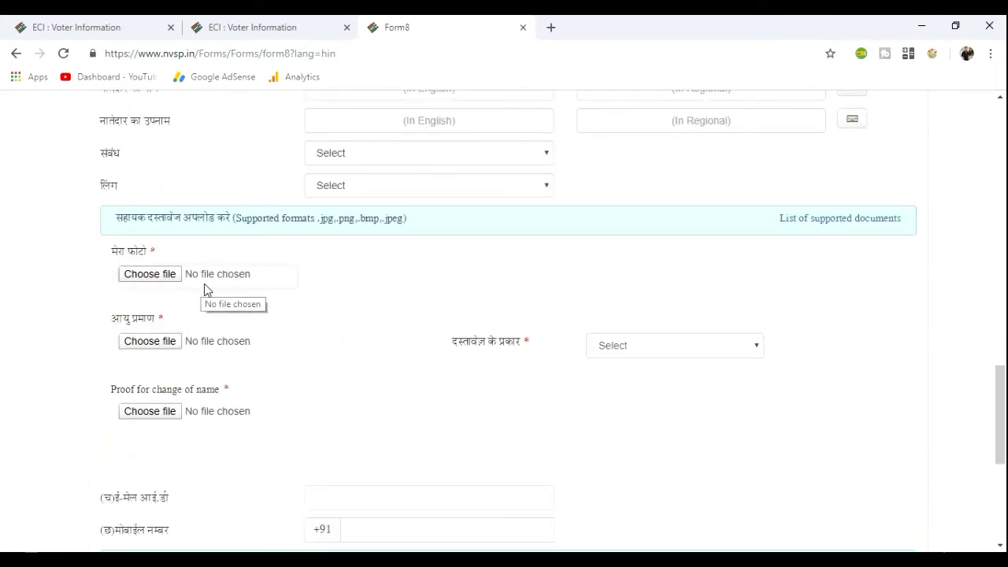
scroll(198, 290, "up", 8)
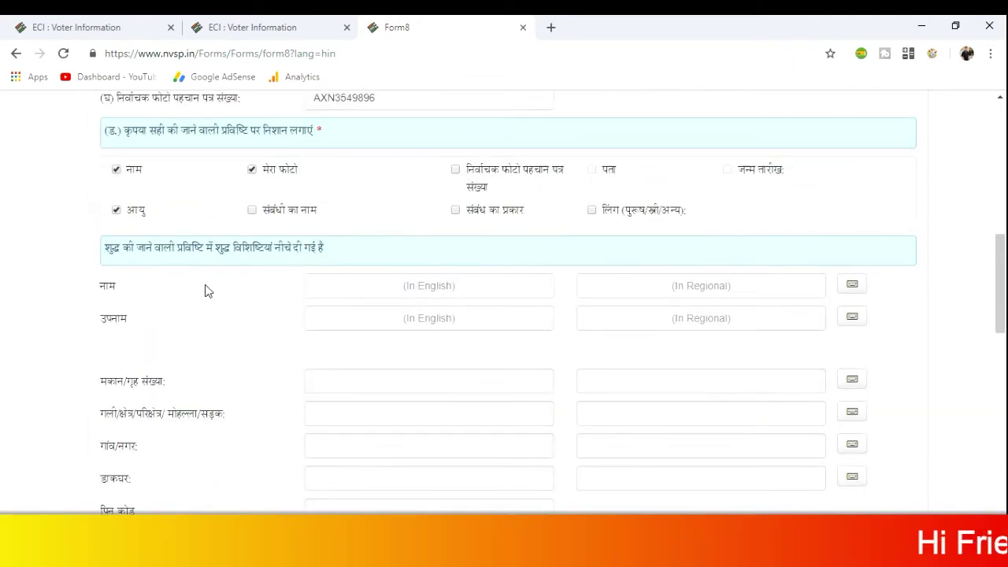
After the three-entry limit warning, untick age and photo so only name stays marked
left_click(252, 210)
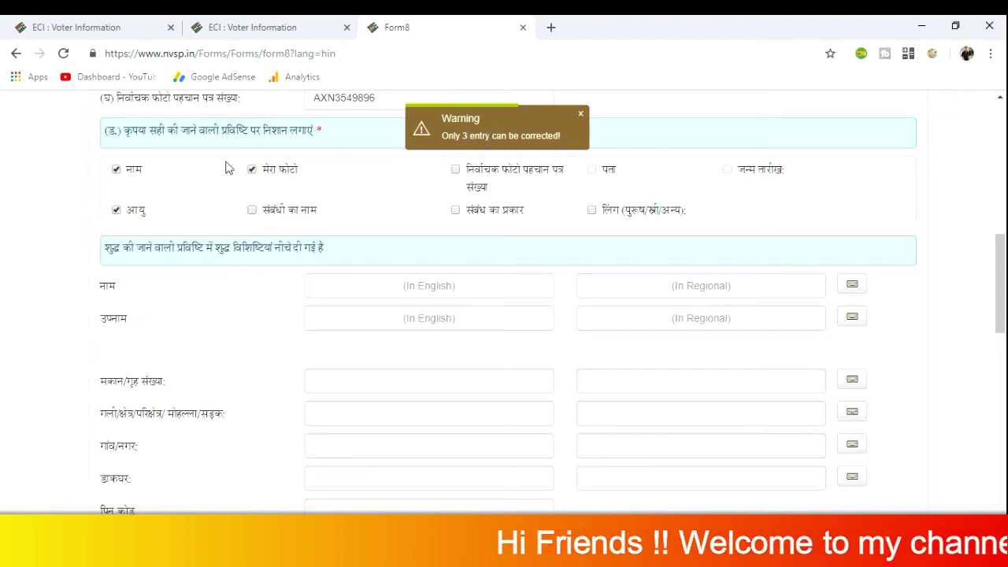
left_click(496, 127)
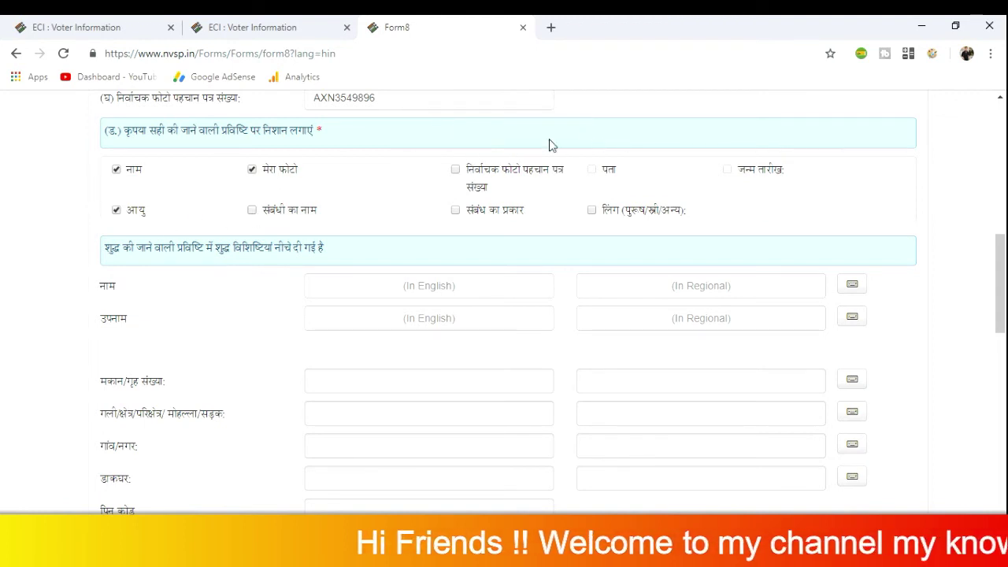
left_click(117, 213)
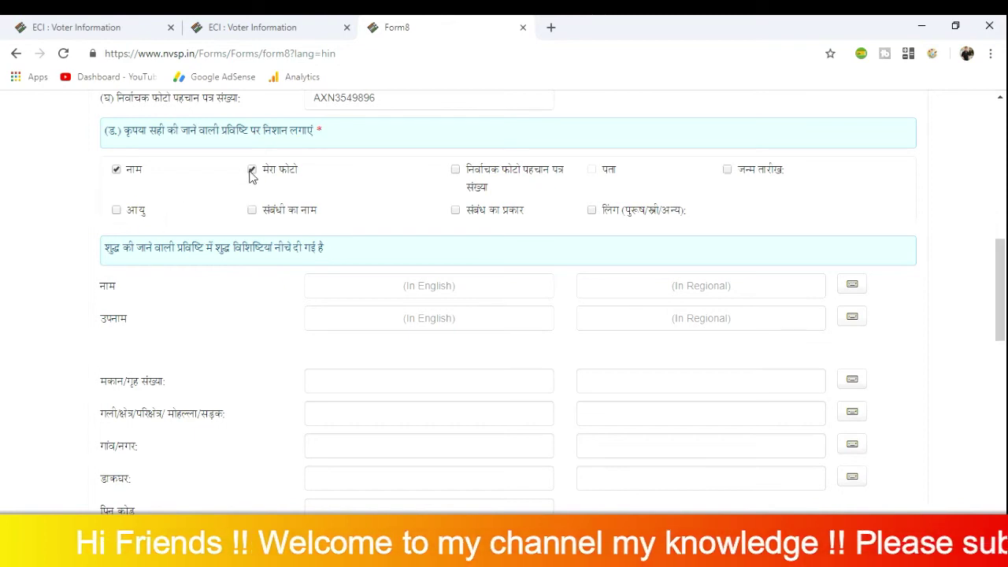
left_click(250, 170)
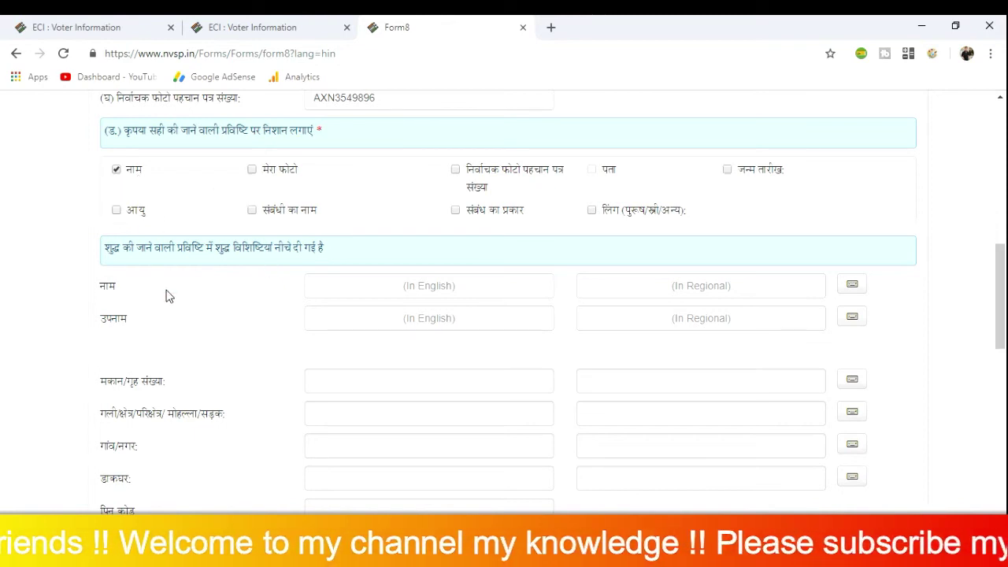
left_click(360, 286)
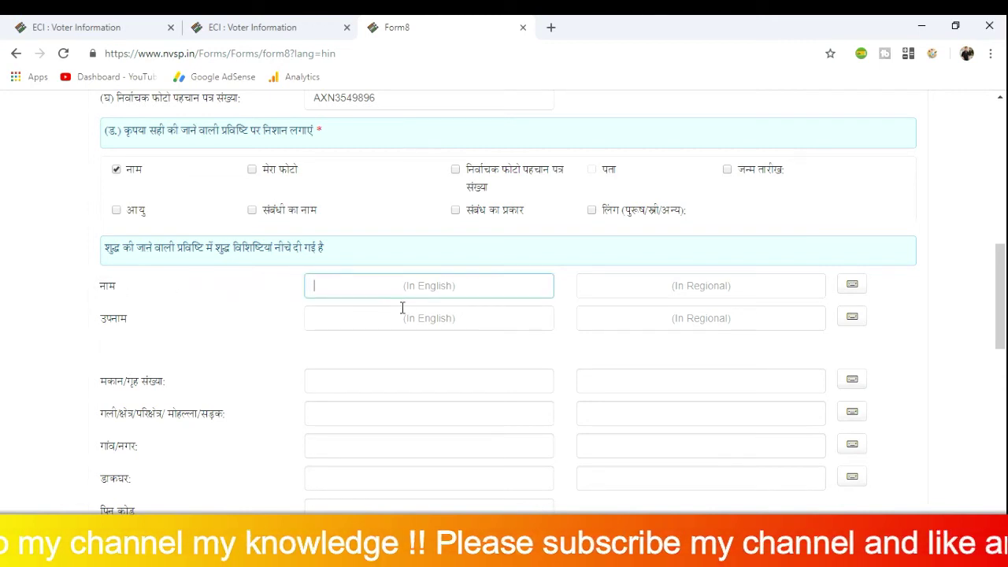
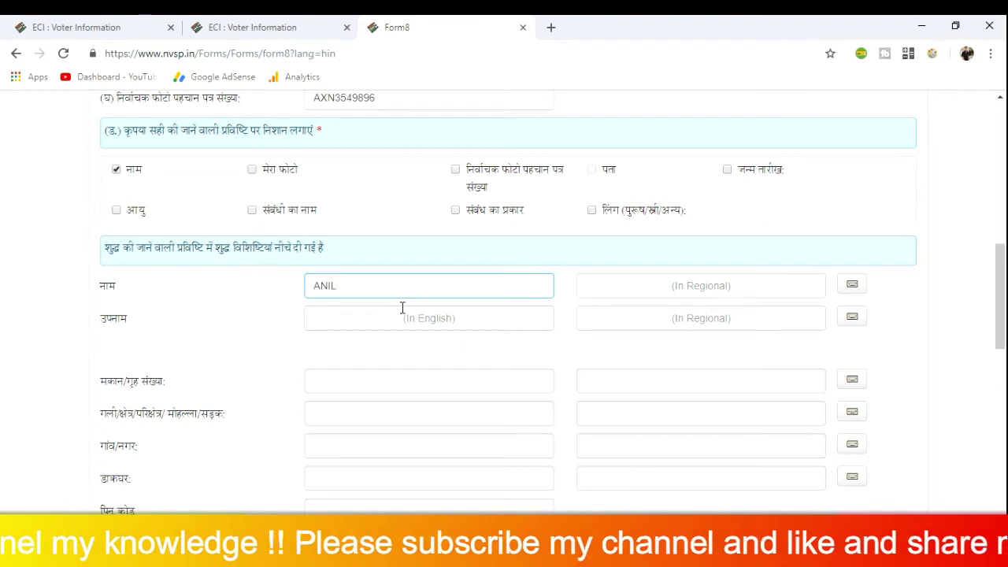
key("Tab")
left_click(402, 309)
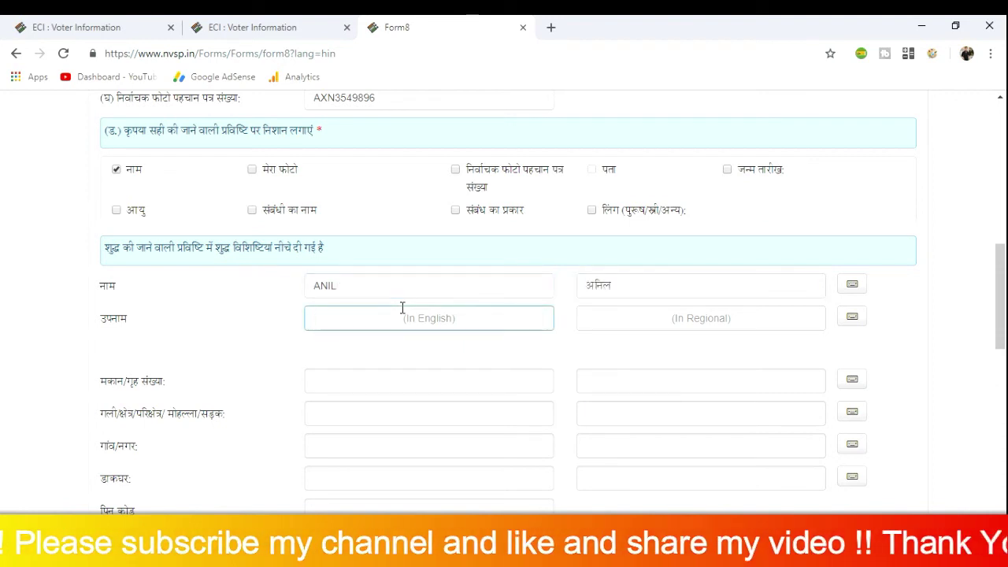
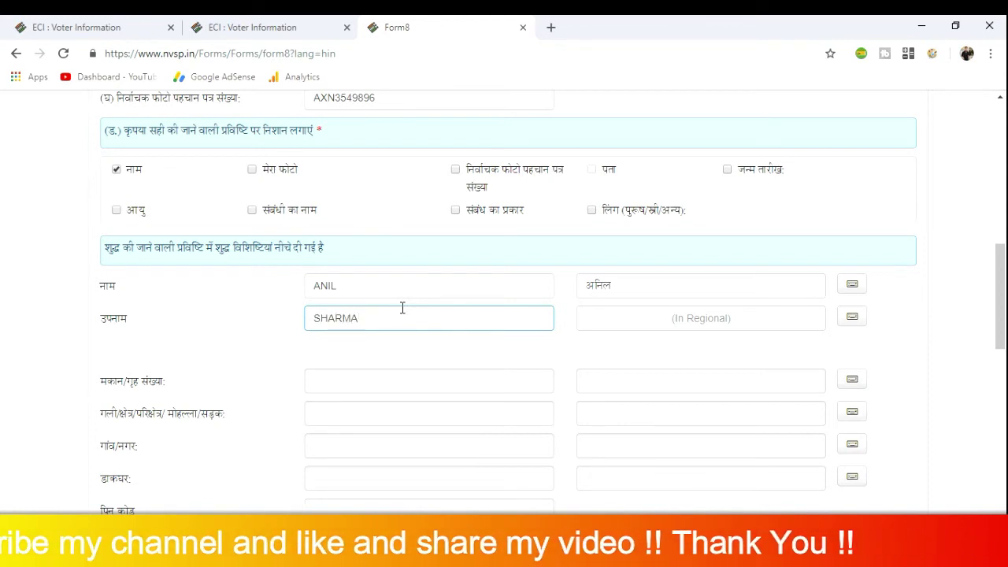
key("Tab")
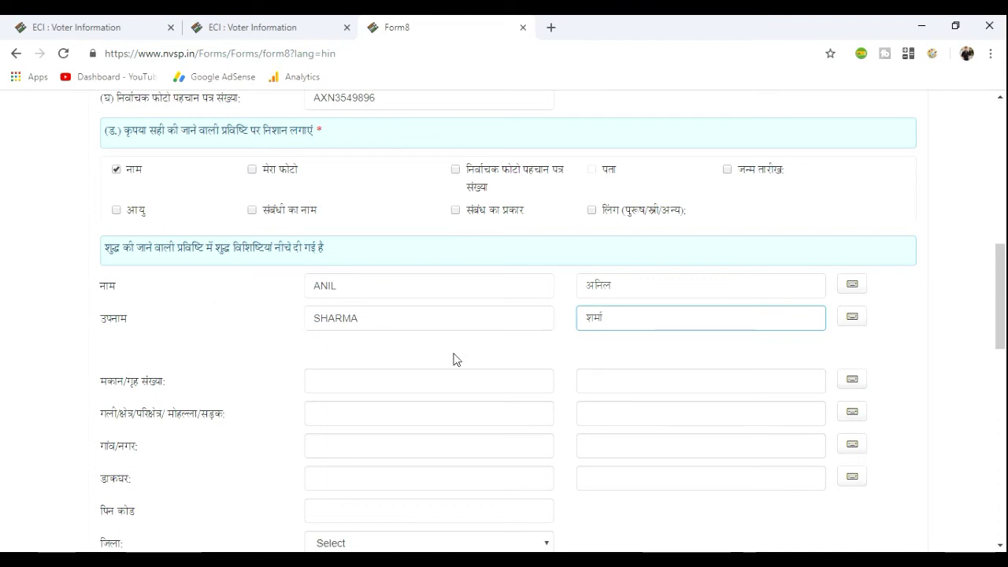
Scroll Form 8 down to the name-change proof upload and Declaration section
scroll(454, 360, "down", 6)
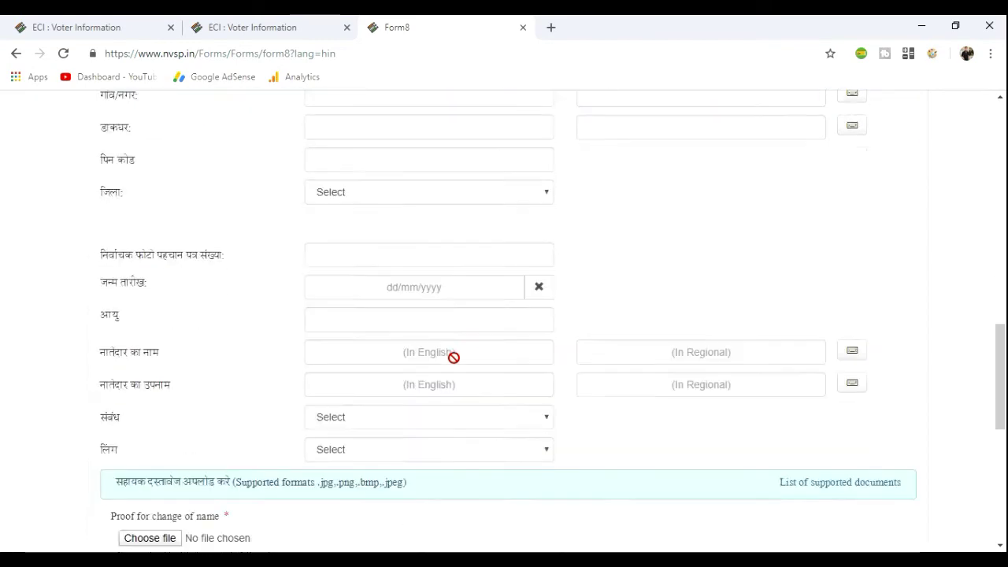
scroll(454, 366, "down", 2)
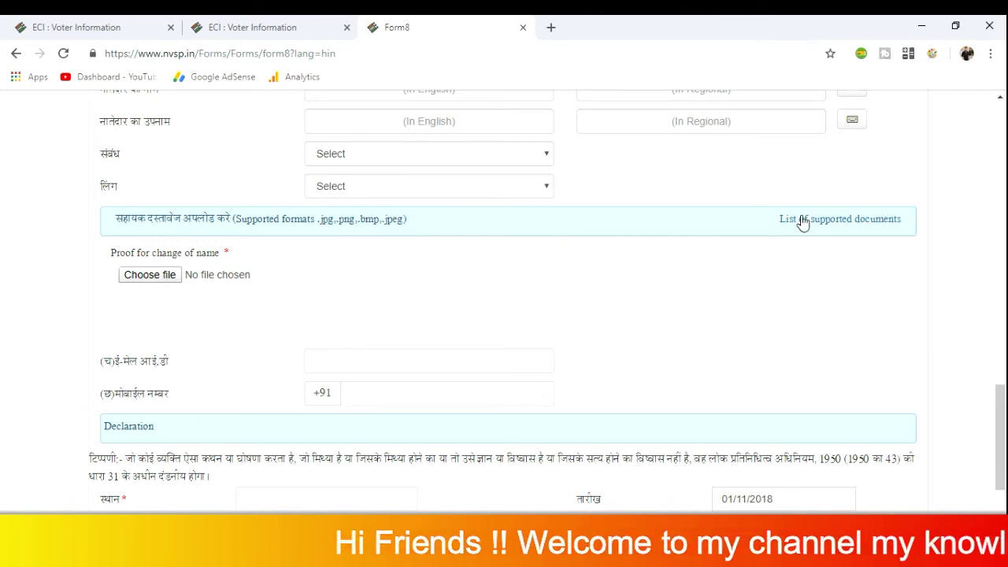
left_click(845, 225)
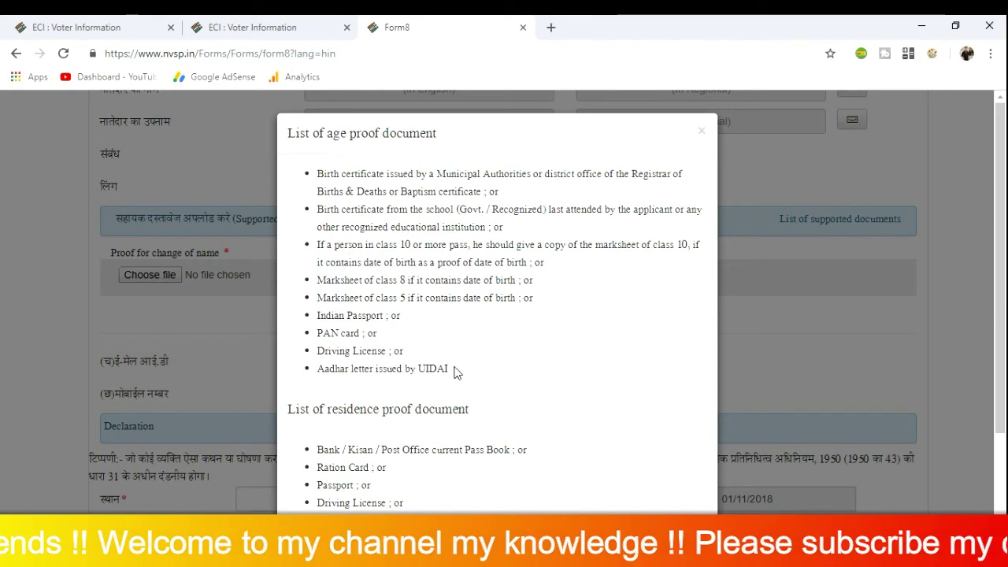
scroll(455, 372, "down", 2)
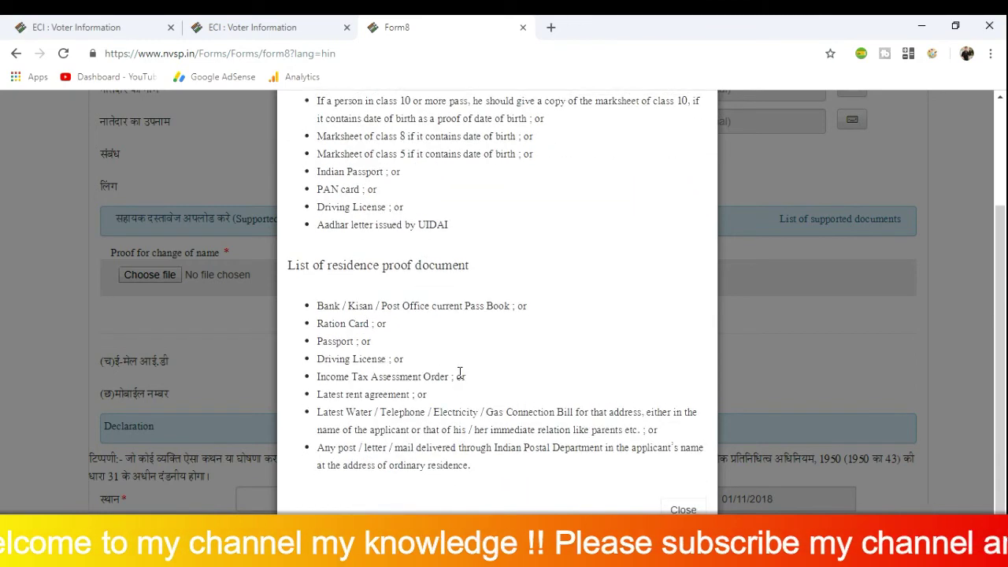
scroll(460, 372, "up", 2)
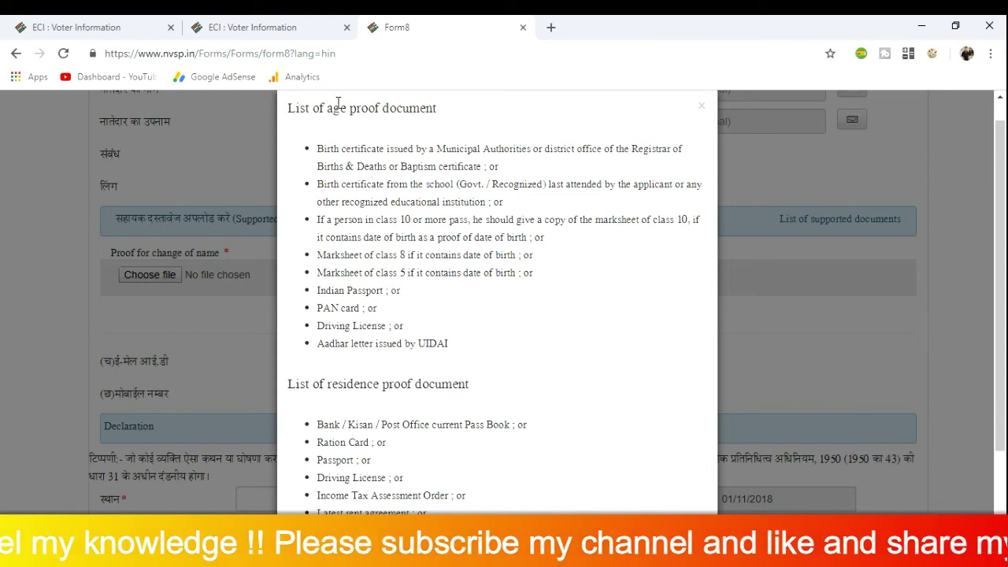
scroll(326, 103, "up", 1)
left_click_drag(289, 133, 439, 133)
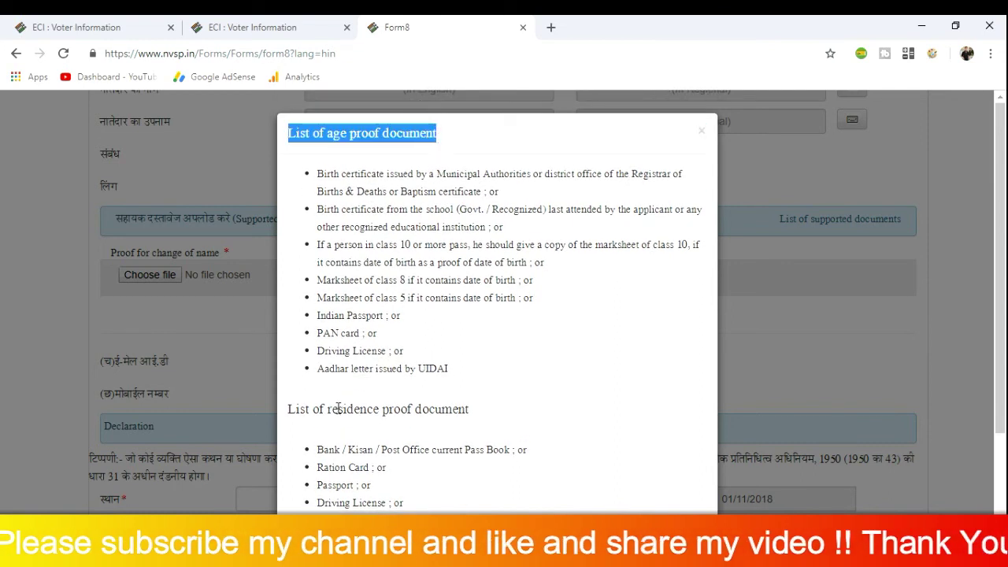
left_click_drag(286, 409, 475, 417)
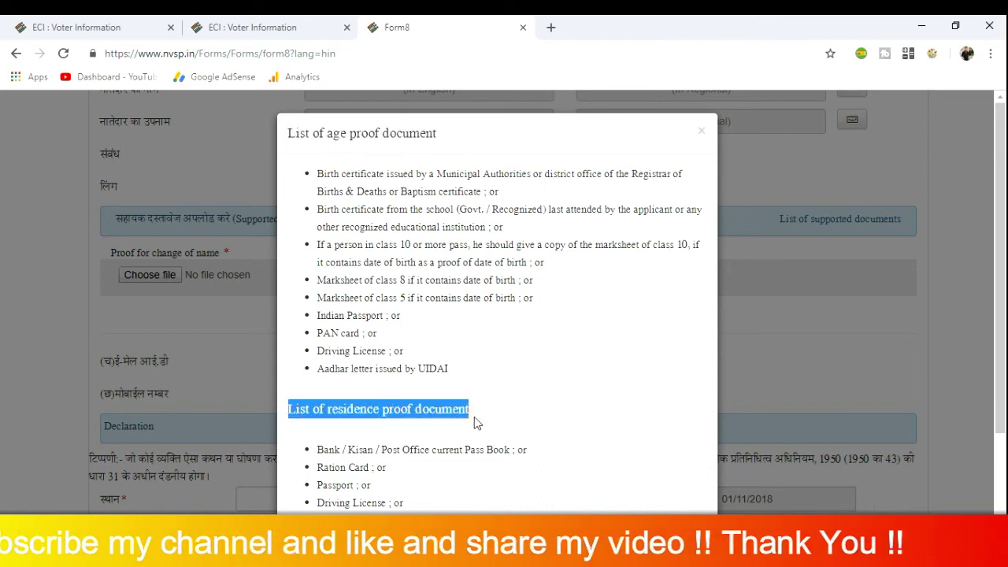
left_click(496, 419)
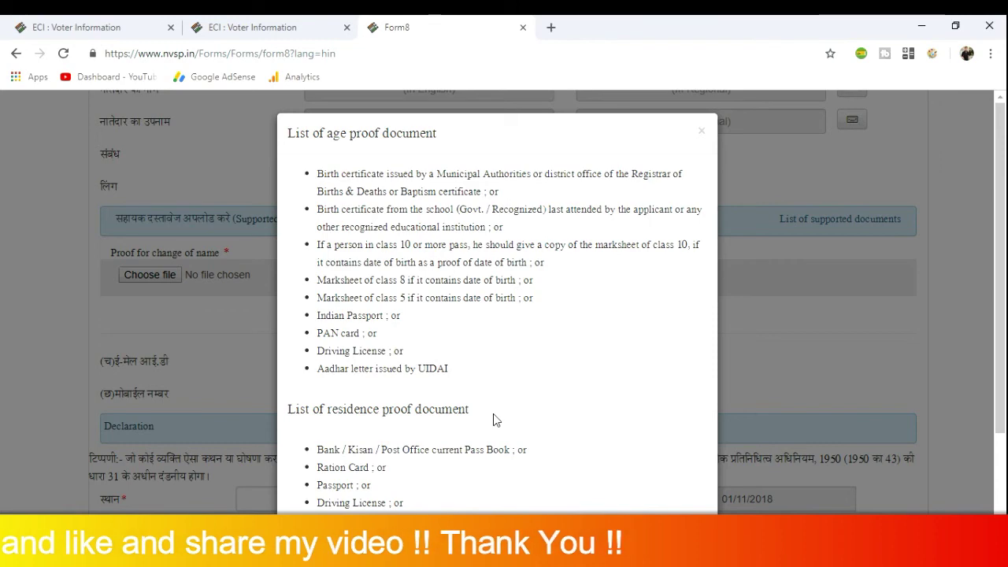
scroll(494, 414, "down", 2)
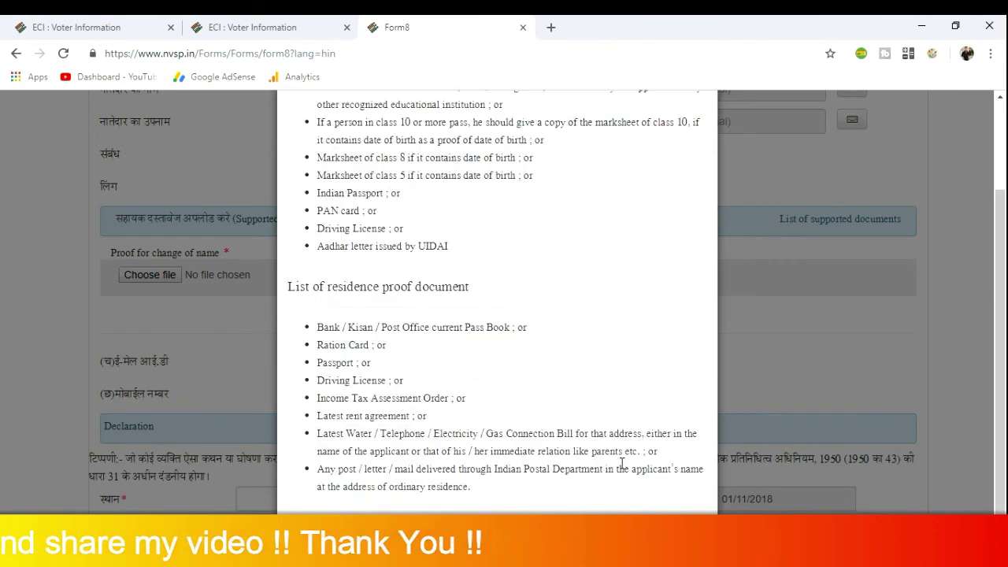
scroll(512, 339, "up", 2)
scroll(515, 344, "down", 3)
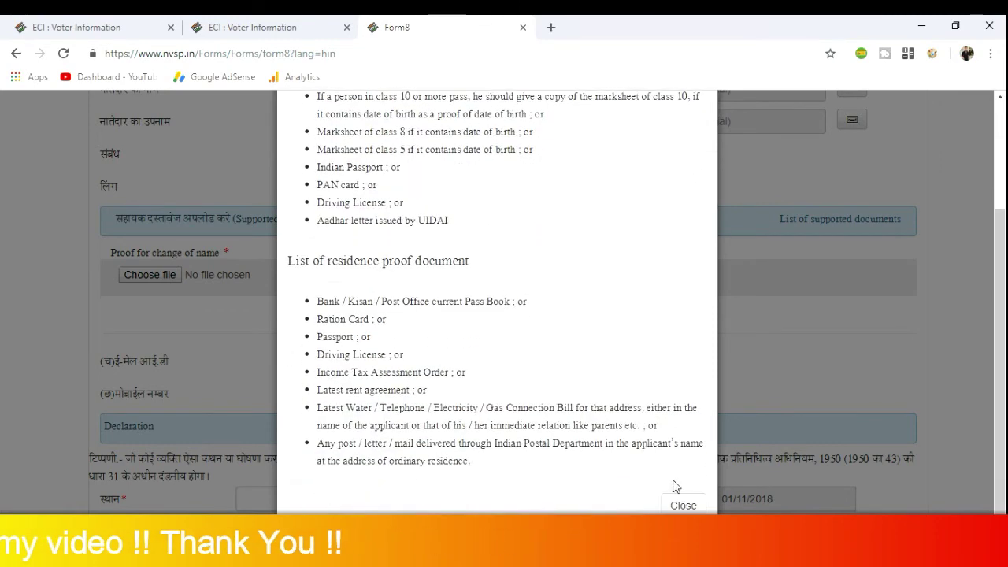
left_click(679, 504)
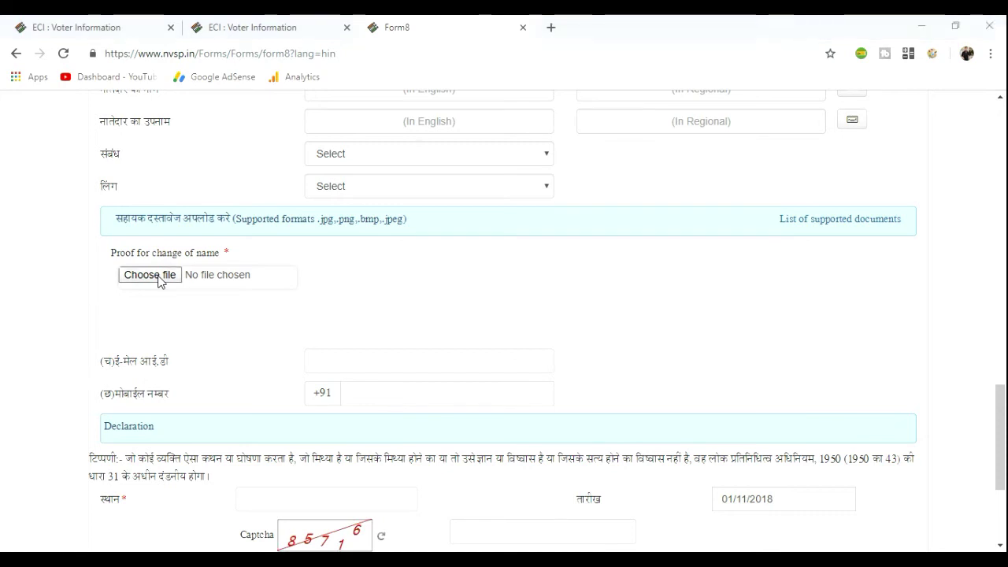
left_click(150, 275)
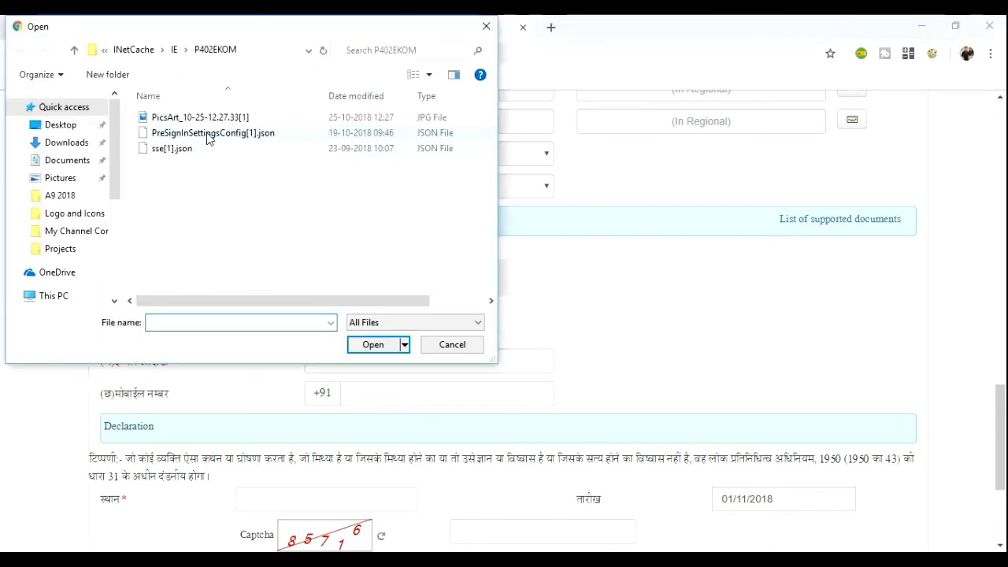
left_click(179, 118)
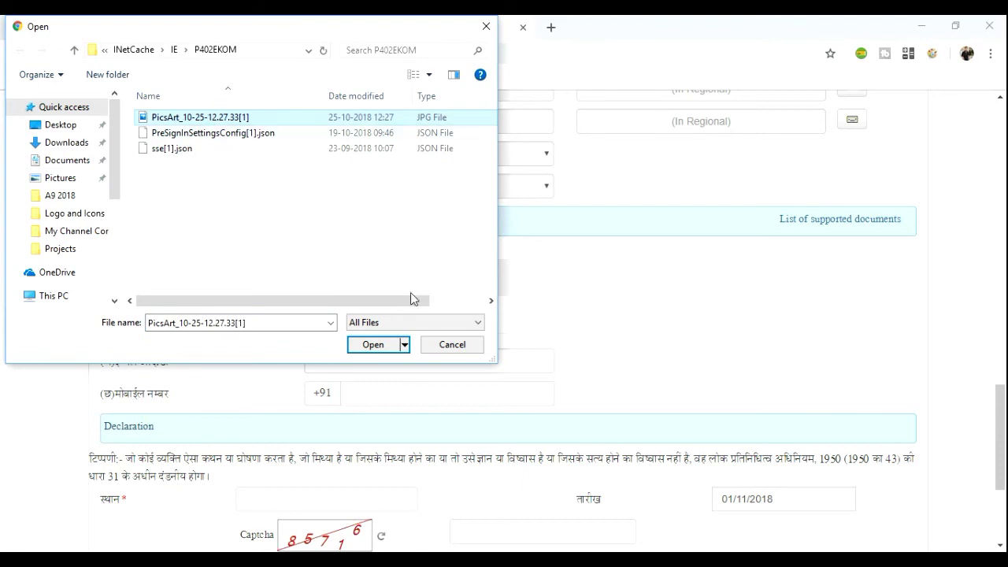
left_click(453, 347)
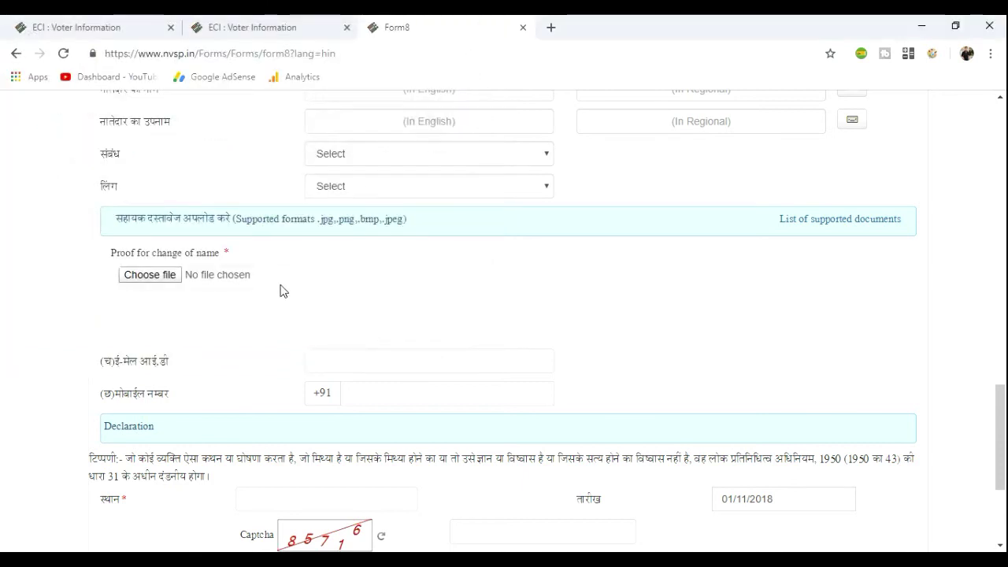
left_click(150, 275)
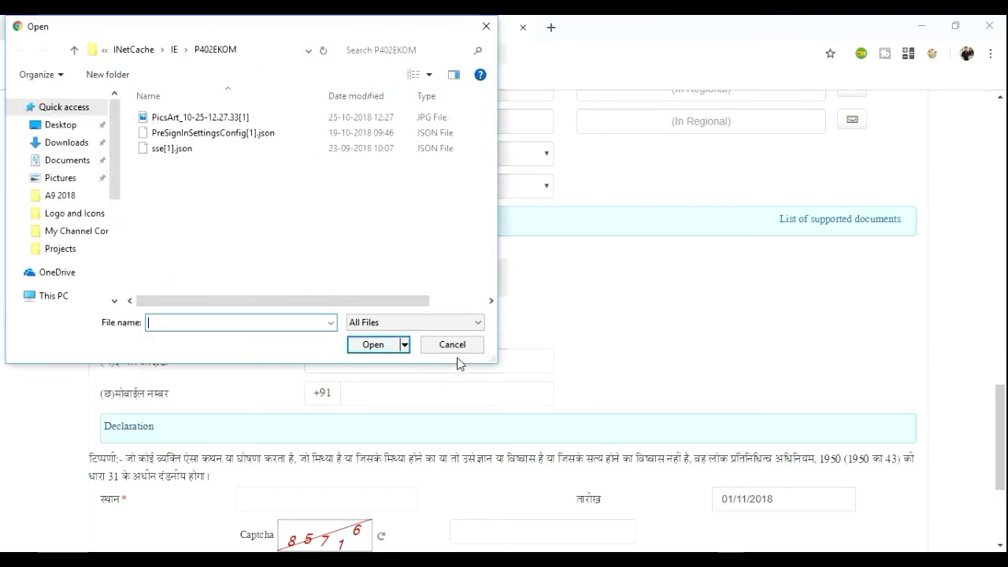
left_click(452, 345)
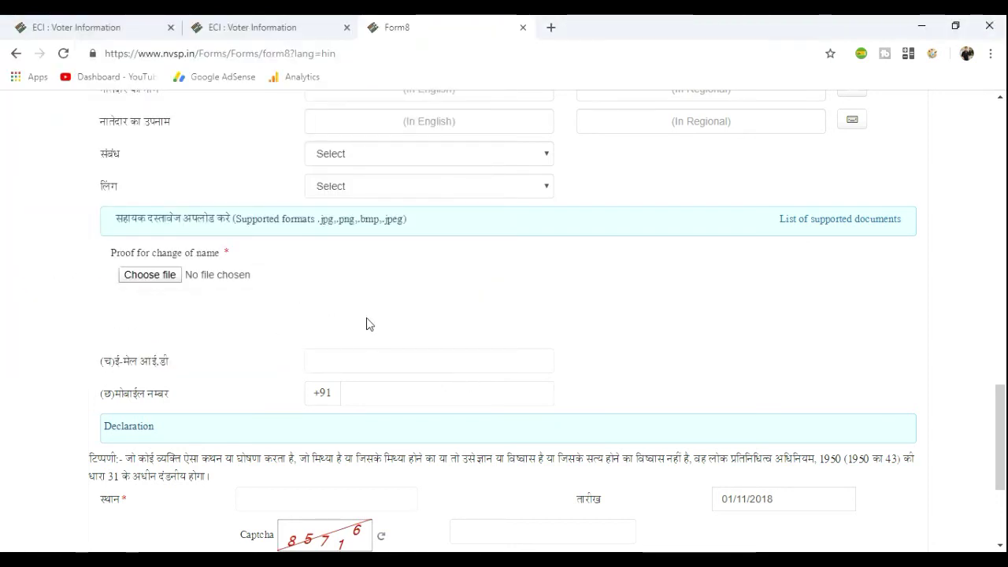
Type the applicant's e-mail address and 10-digit mobile number into the contact fields
scroll(335, 347, "down", 3)
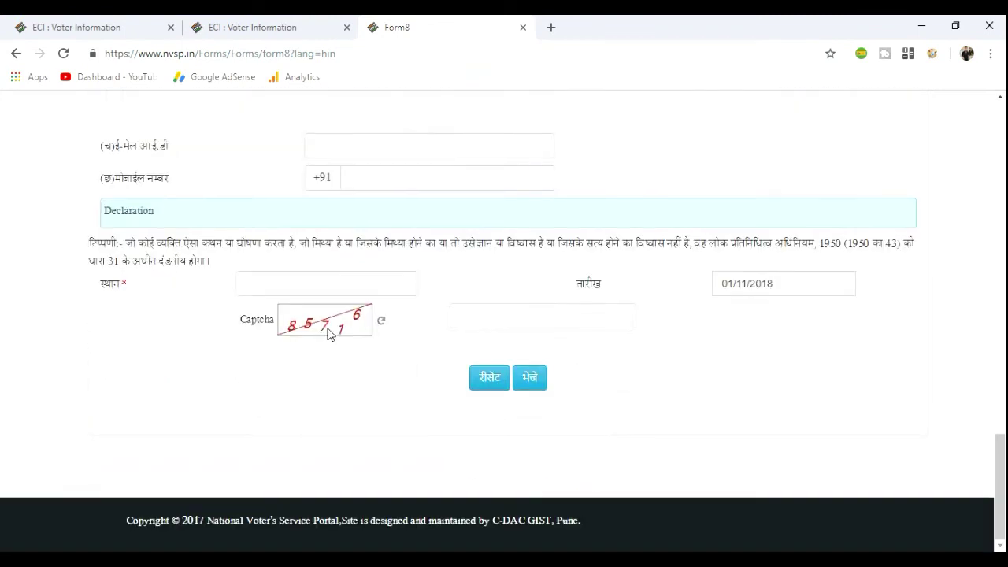
left_click(328, 148)
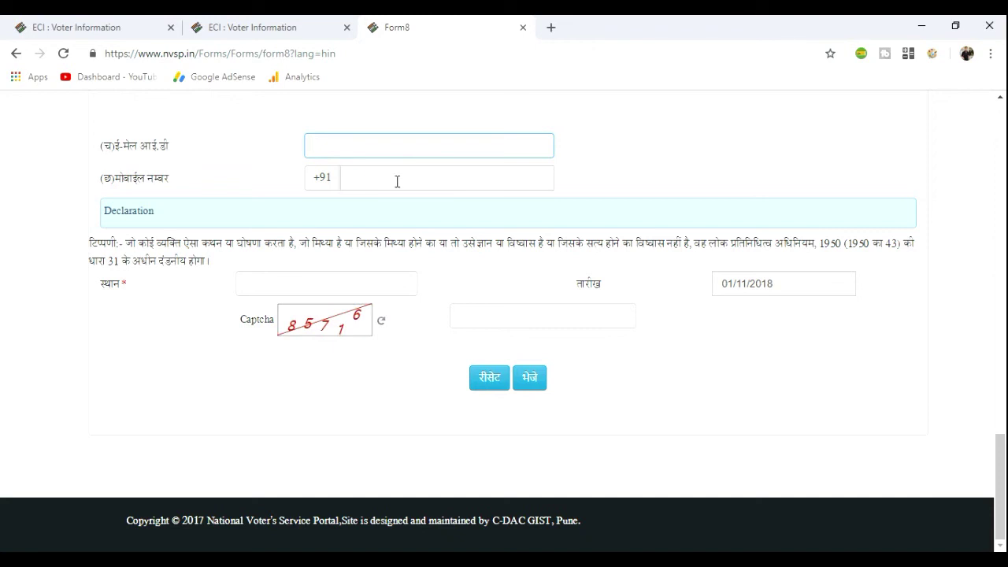
left_click(398, 181)
left_click(348, 148)
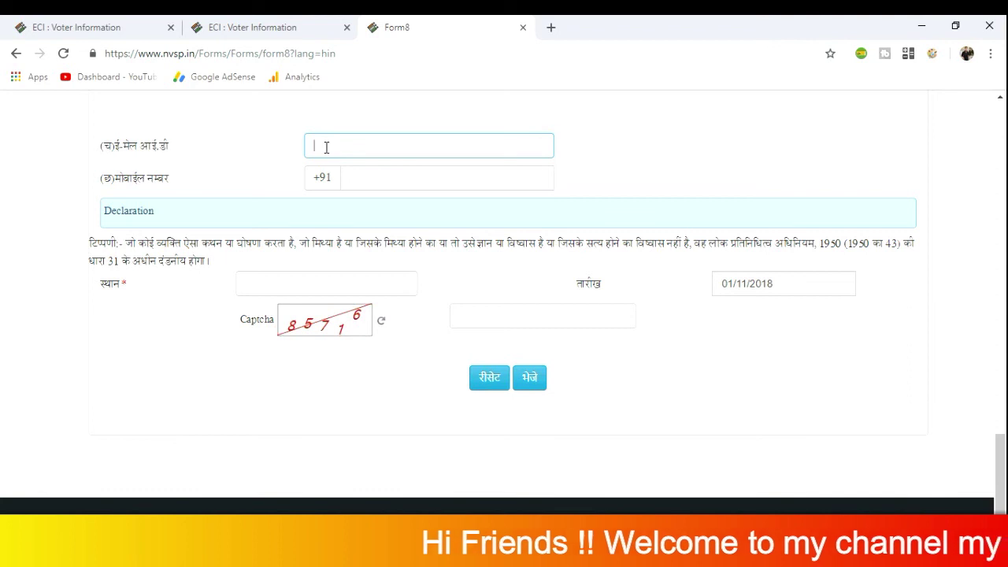
key("BackSpace")
key("BackSpace")
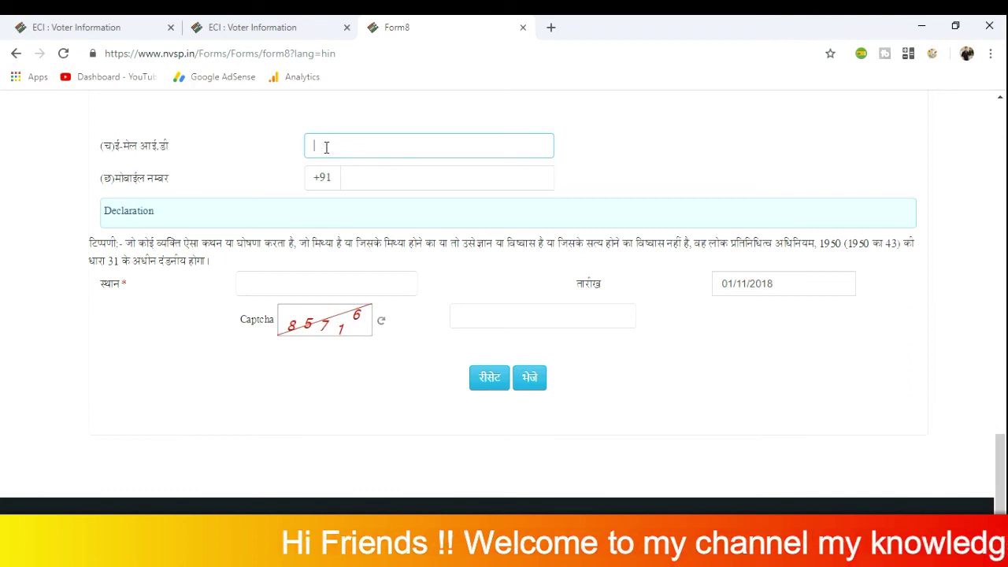
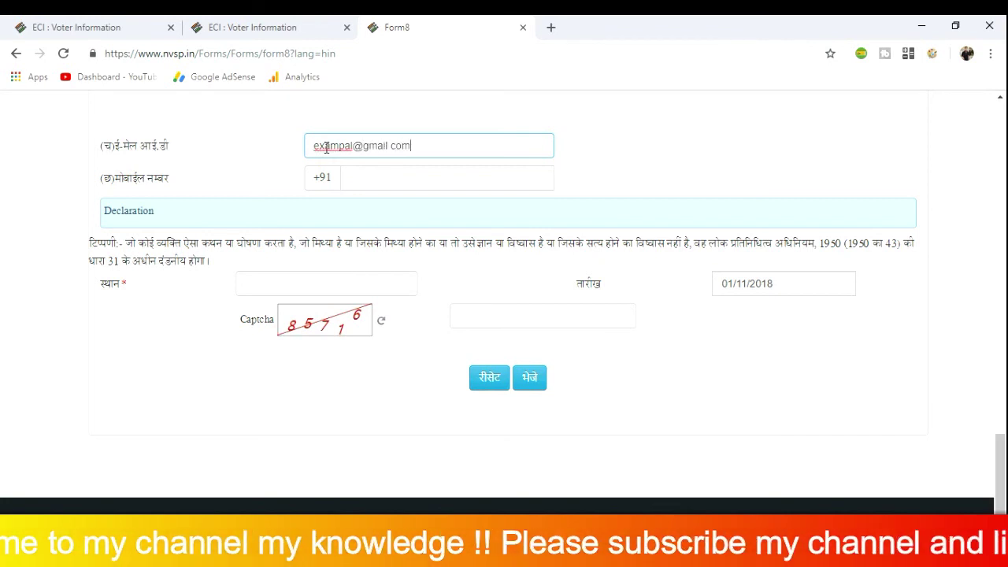
left_click(363, 177)
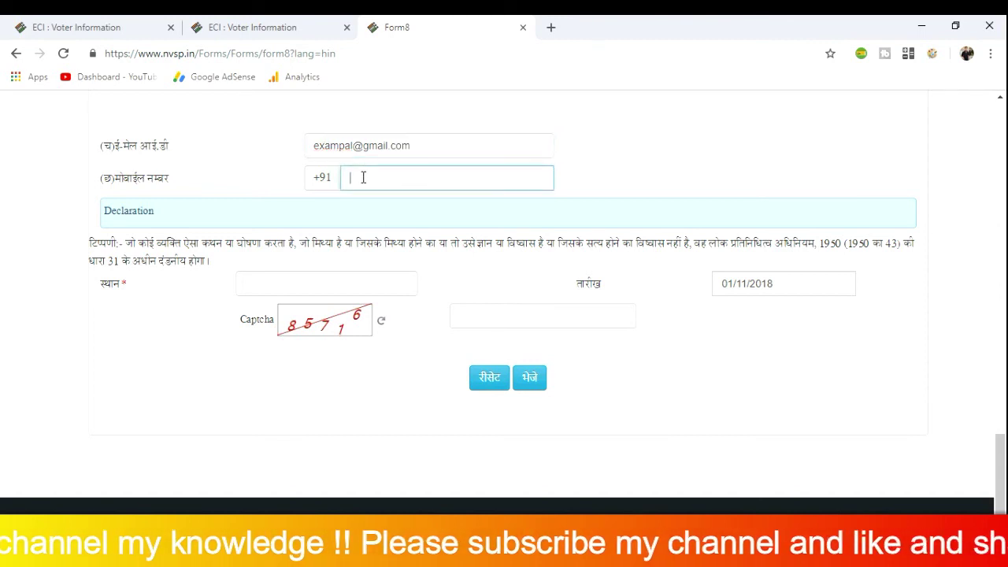
type("9999999999")
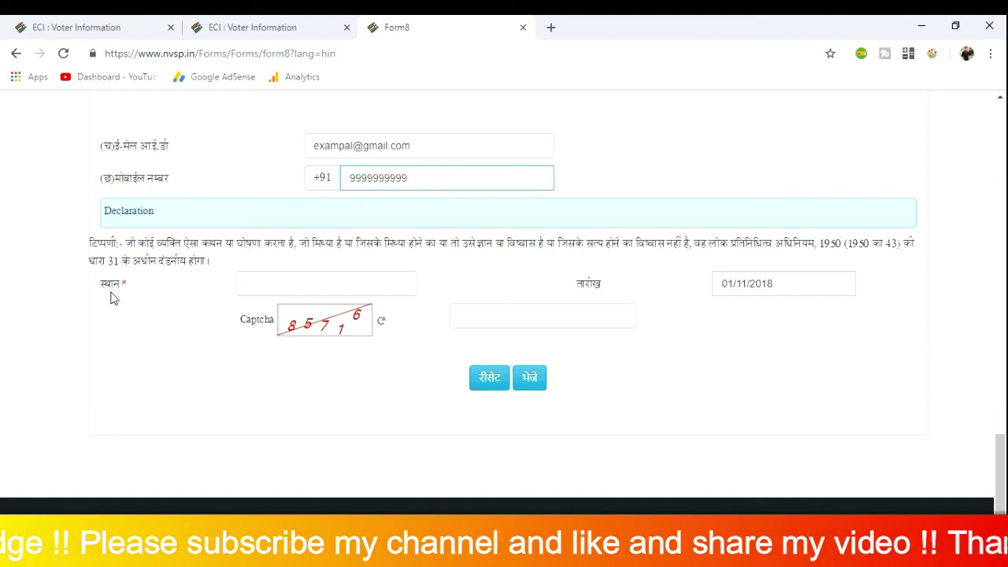
Enter CHANDIGARH in capitals as the declaration place and type the captcha characters
left_click_drag(114, 285, 246, 286)
left_click(251, 284)
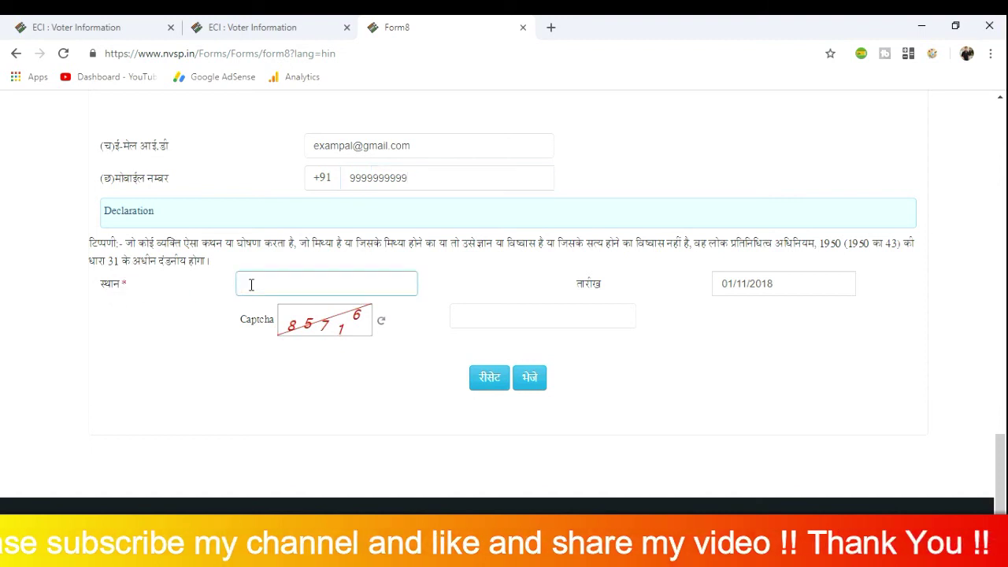
type("chan")
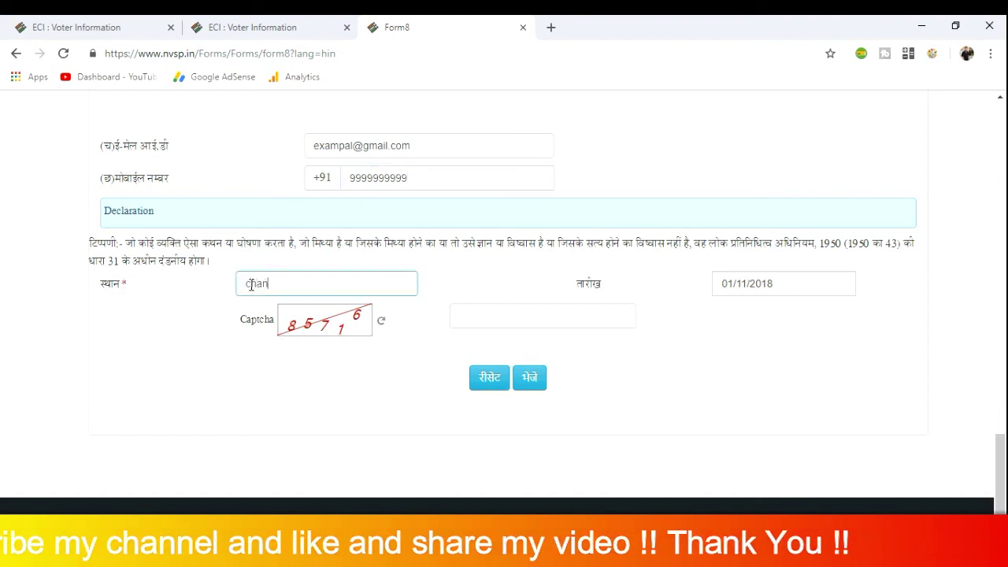
type("digar")
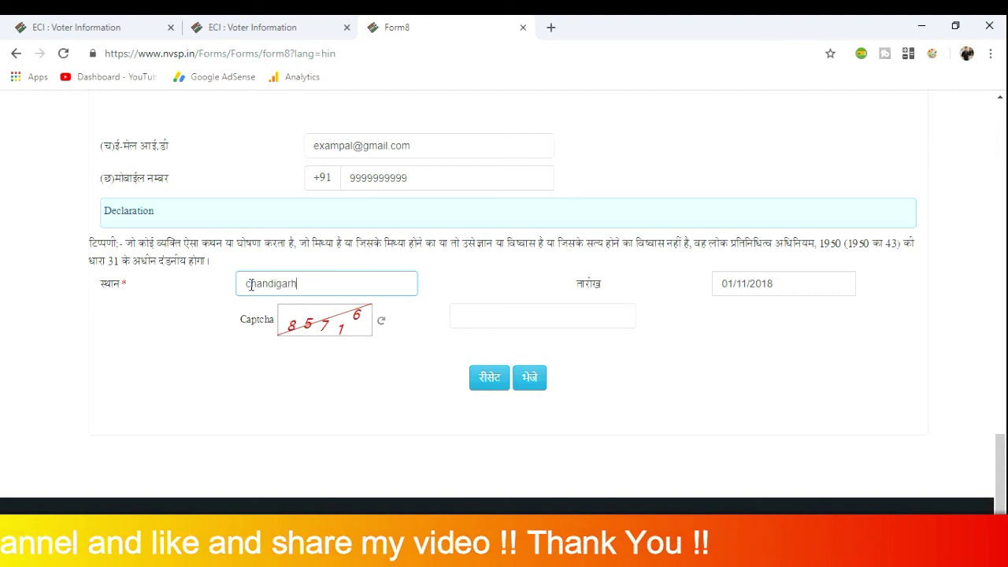
type("h")
key("space")
key("BackSpace")
key("BackSpace")
key("BackSpace")
key("BackSpace")
key("BackSpace")
key("BackSpace")
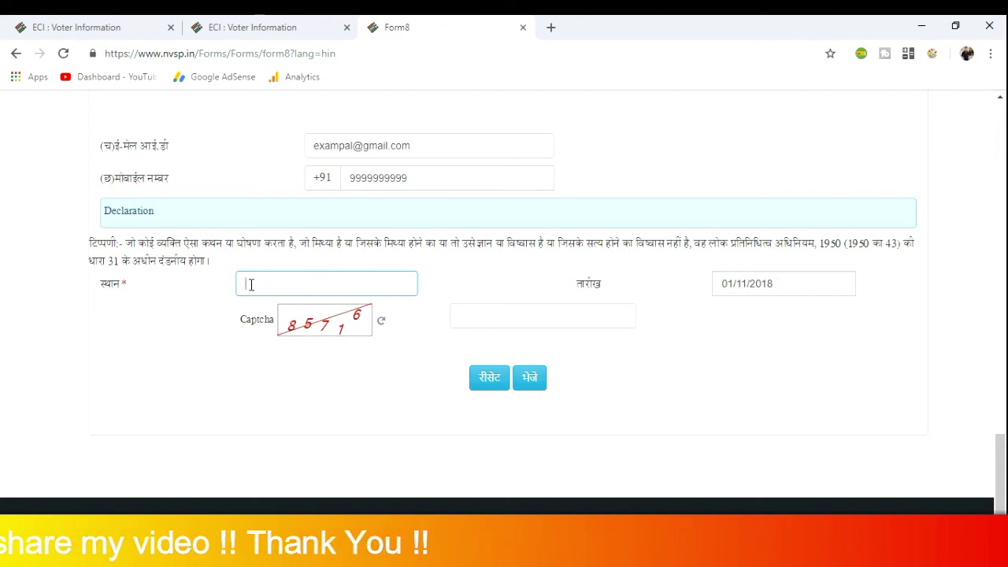
type("CHANDIGARH")
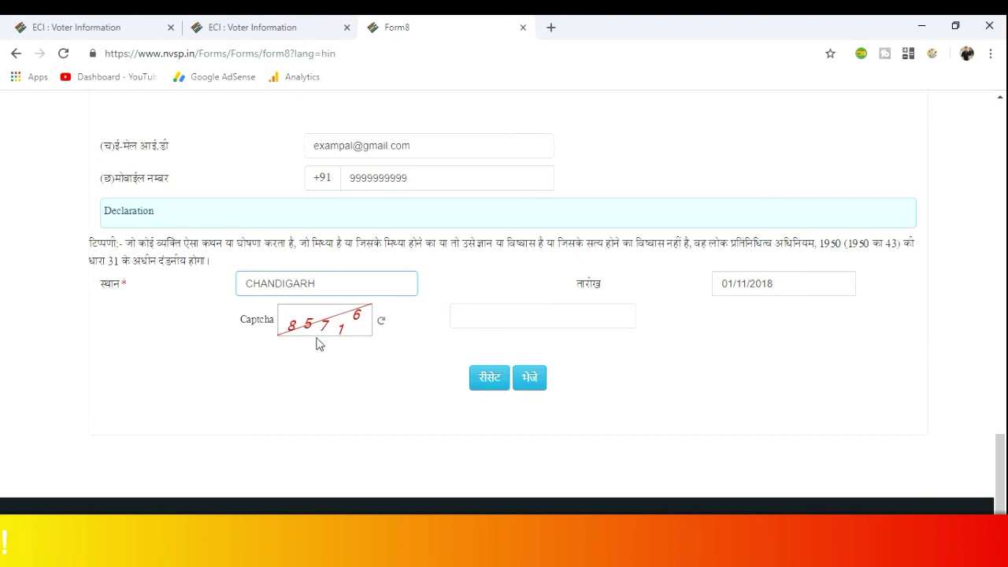
left_click(464, 313)
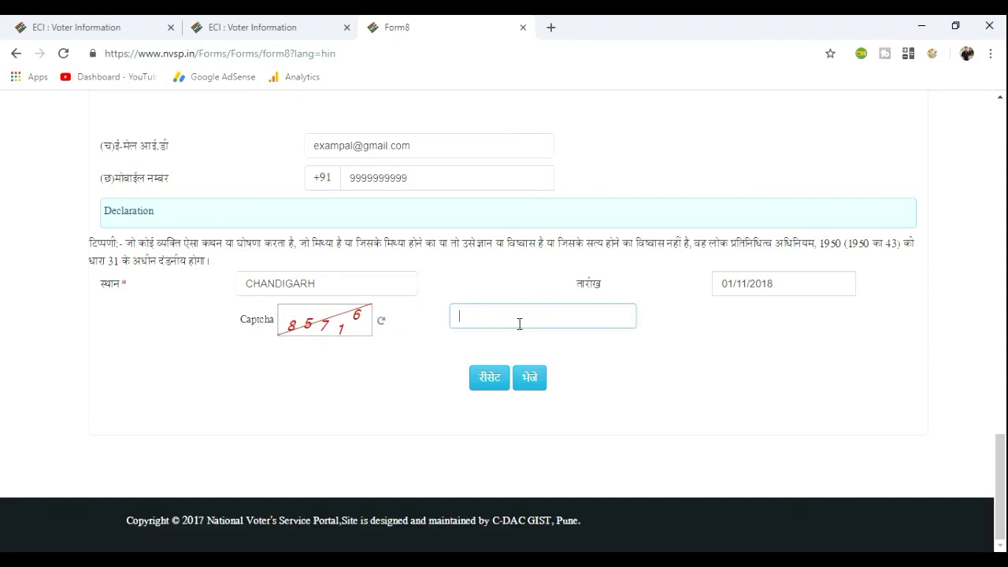
type("85716")
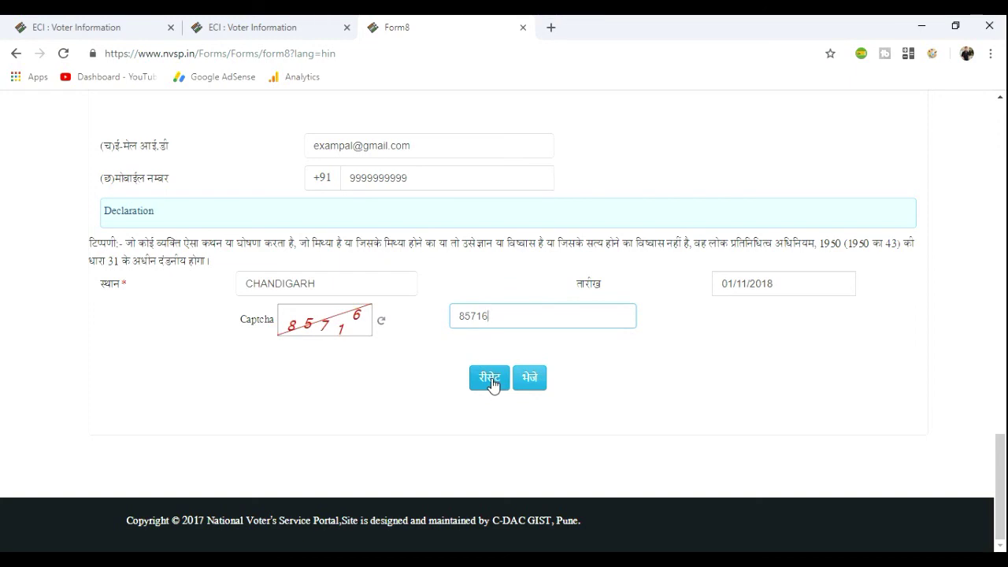
Look over the completed Form 8 and submit it with the भेजें button
scroll(486, 392, "up", 4)
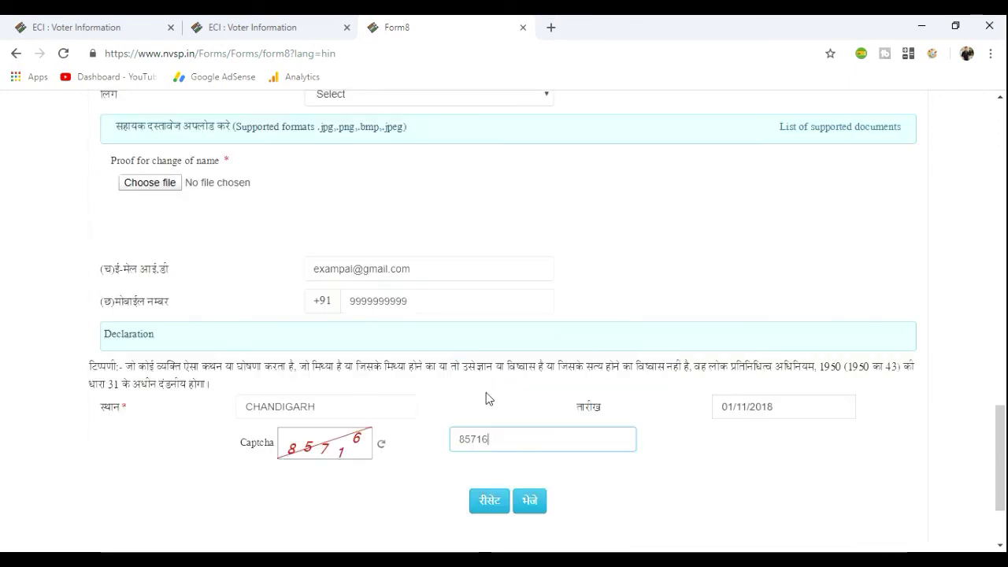
scroll(486, 393, "up", 7)
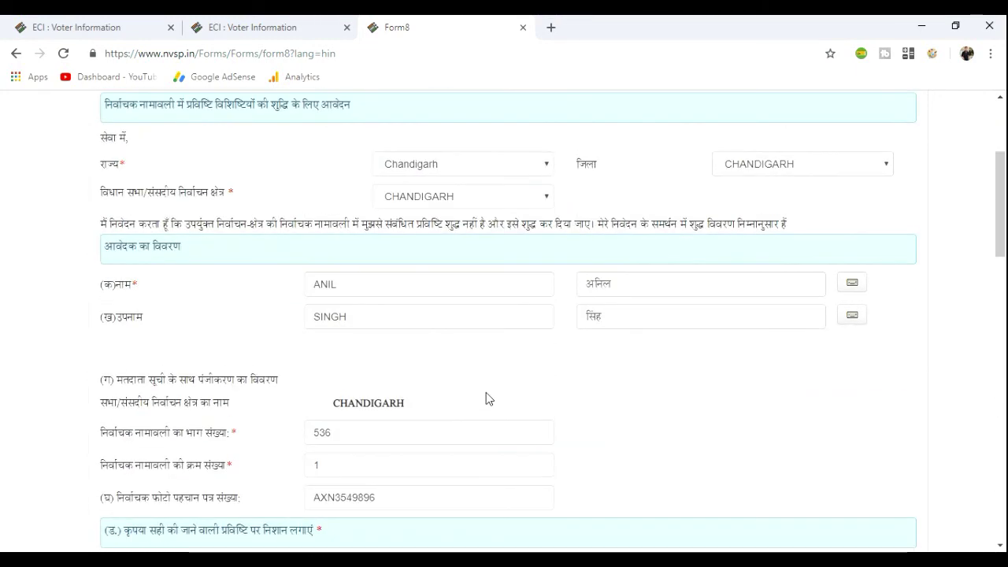
scroll(486, 392, "down", 2)
scroll(488, 391, "down", 10)
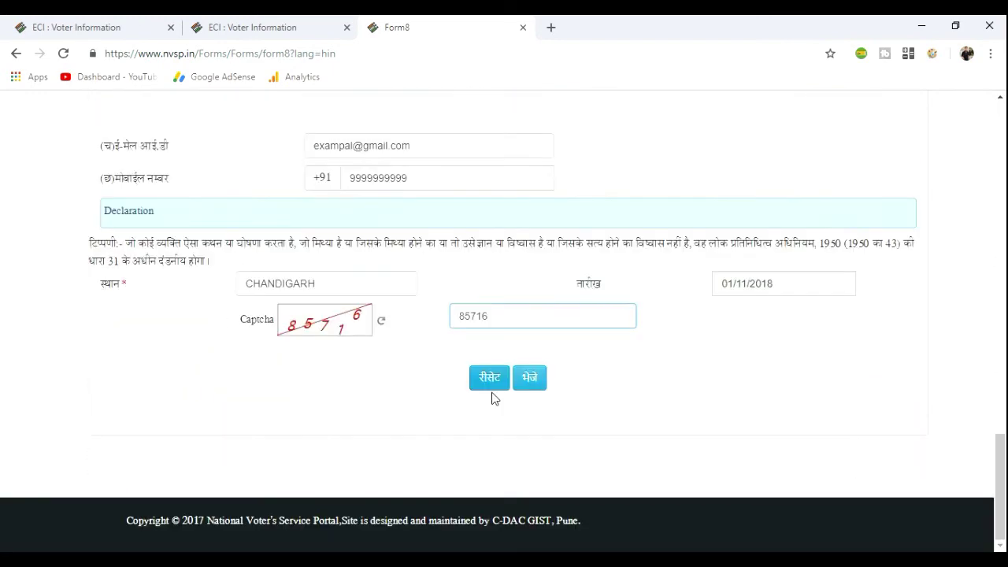
left_click(531, 380)
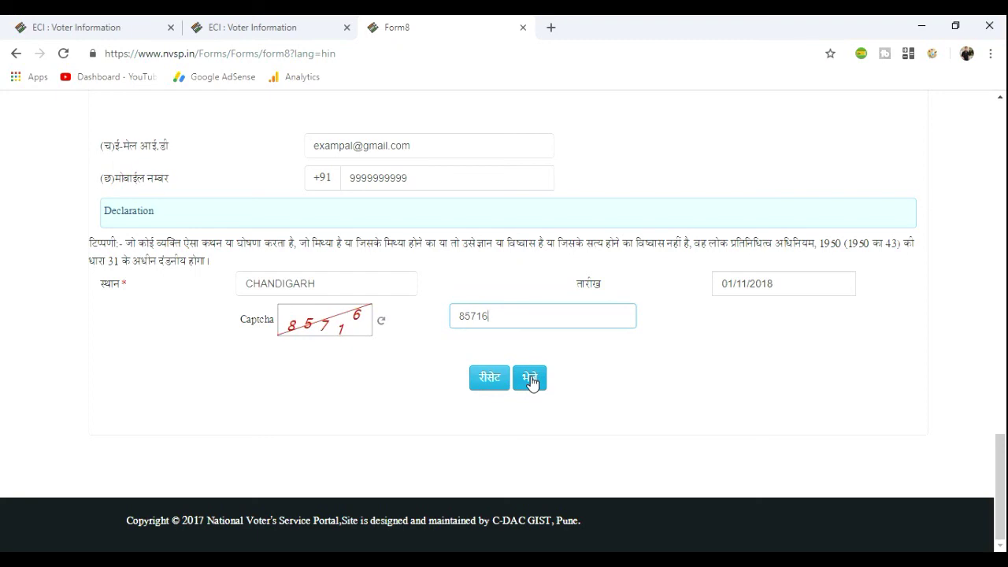
left_click(530, 379)
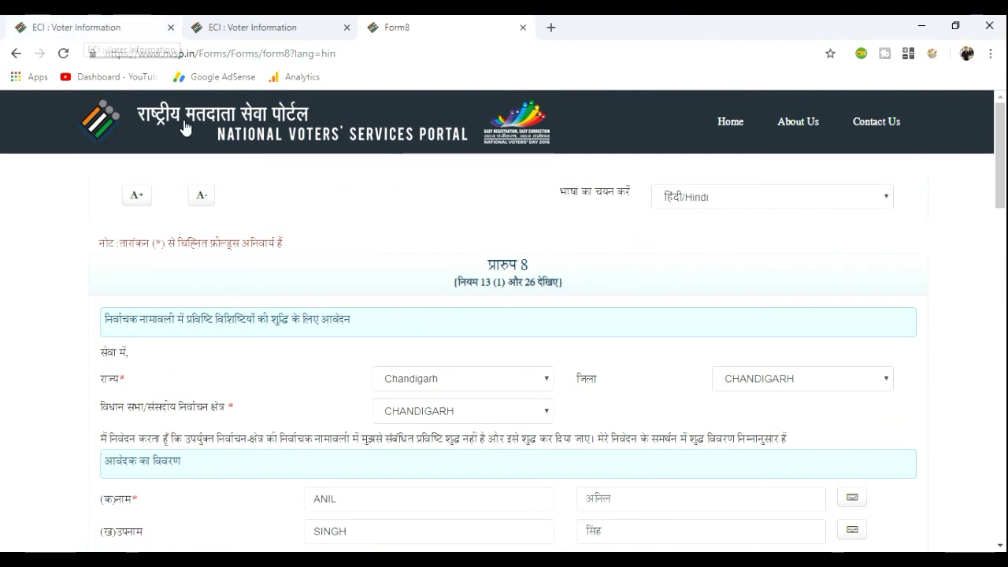
Return to the NVSP home page and scroll down to the voter service cards
left_click(726, 126)
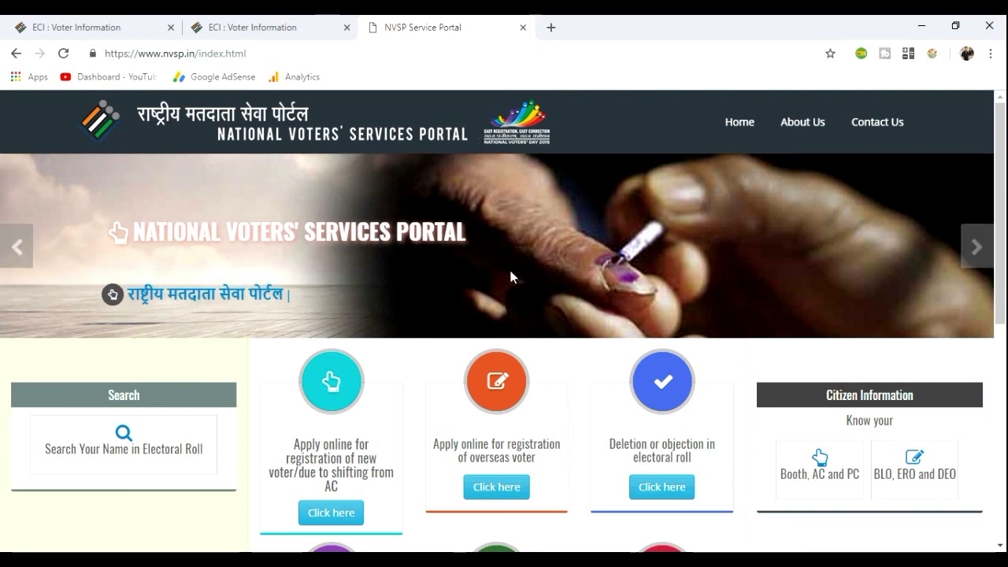
scroll(511, 271, "down", 2)
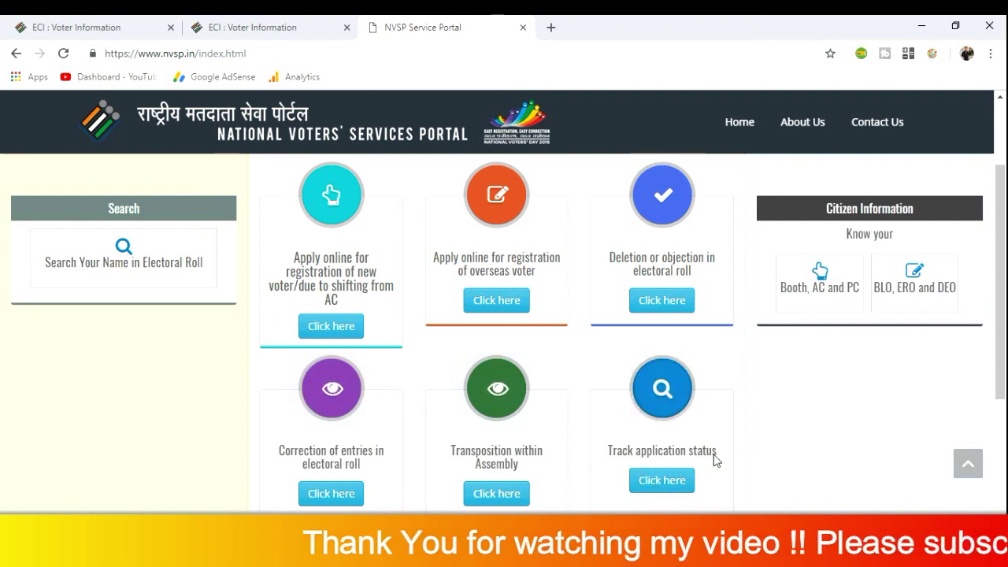
Open the Online Application Status page from the Track application status card
left_click(672, 486)
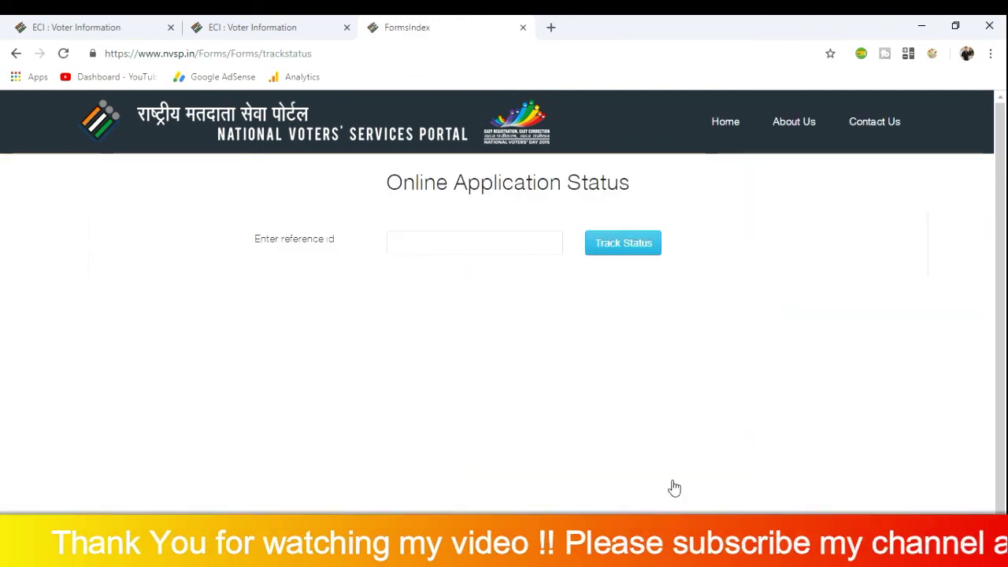
right_click(672, 482)
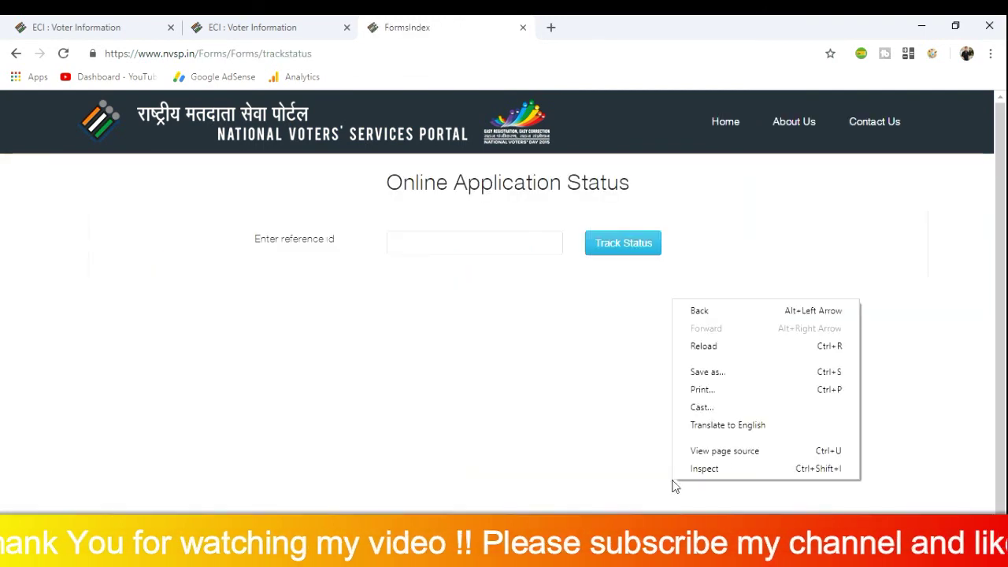
left_click(538, 307)
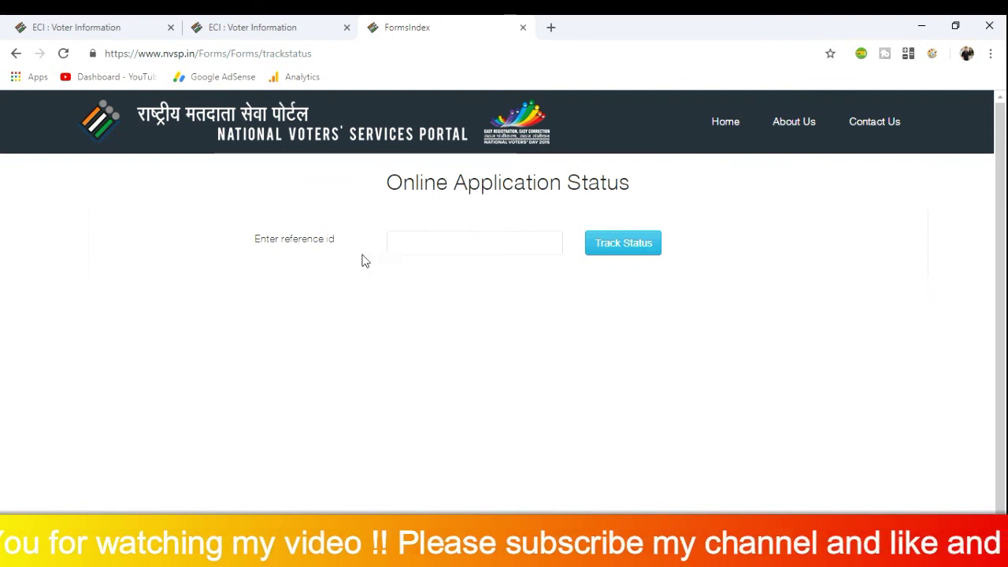